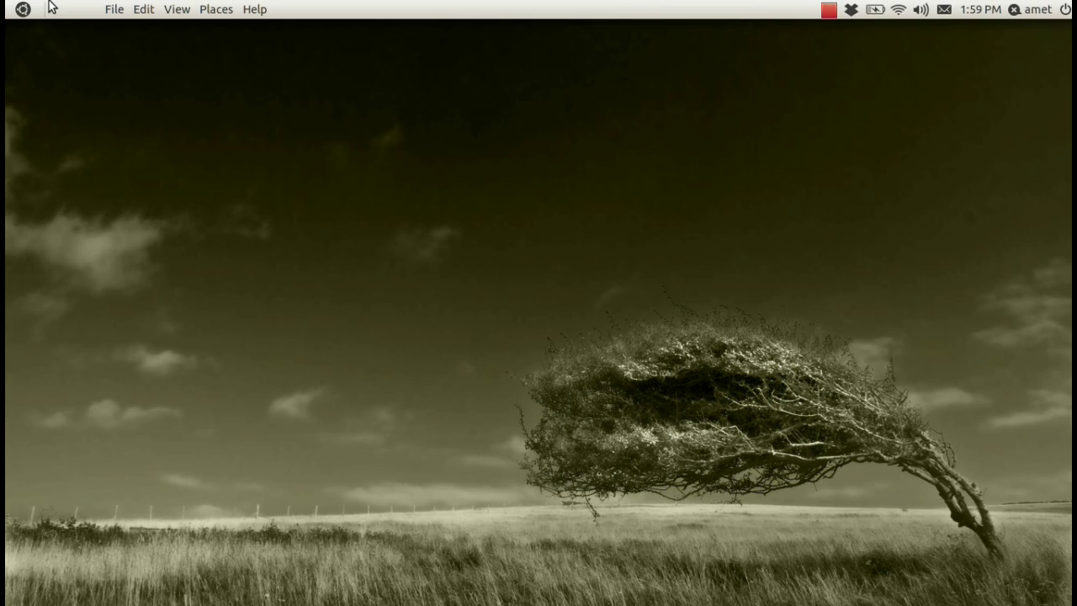
{"action": "left_click", "coordinate": [25, 12]}
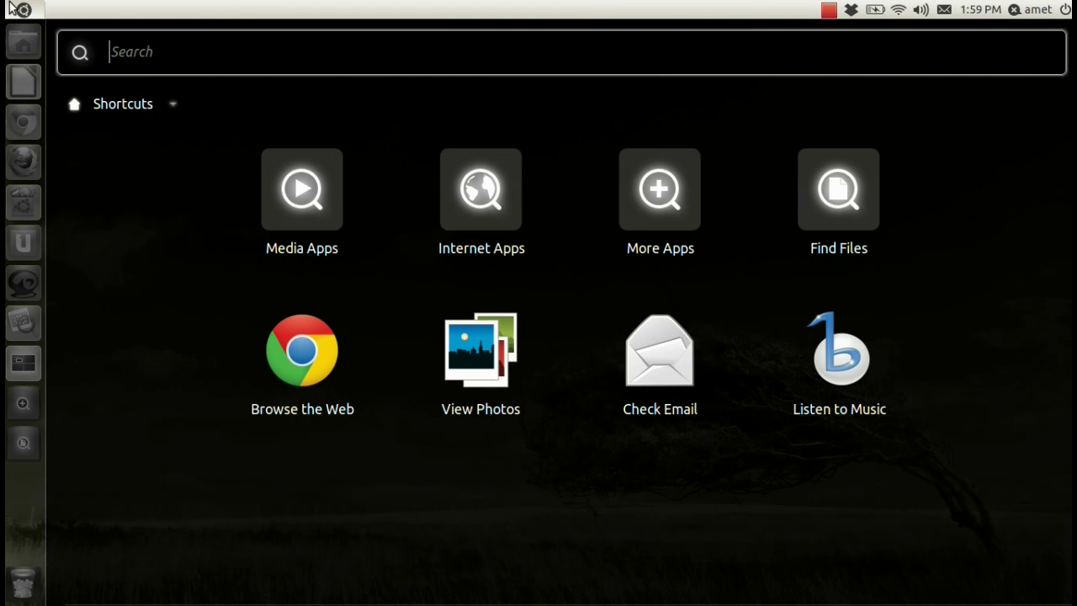
{"action": "left_click", "coordinate": [12, 9]}
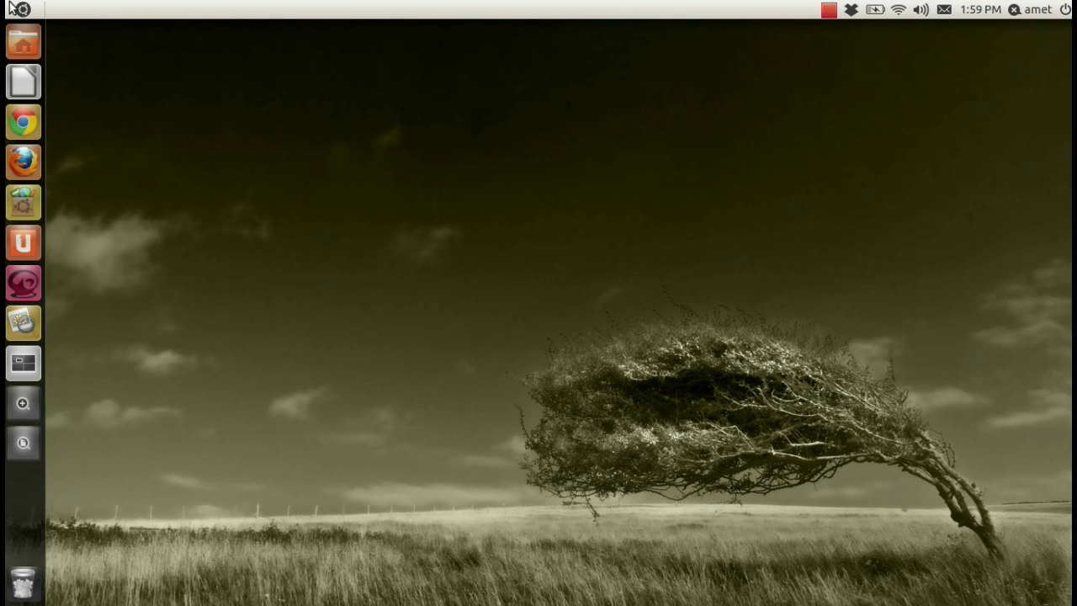
{"action": "left_click", "coordinate": [23, 124]}
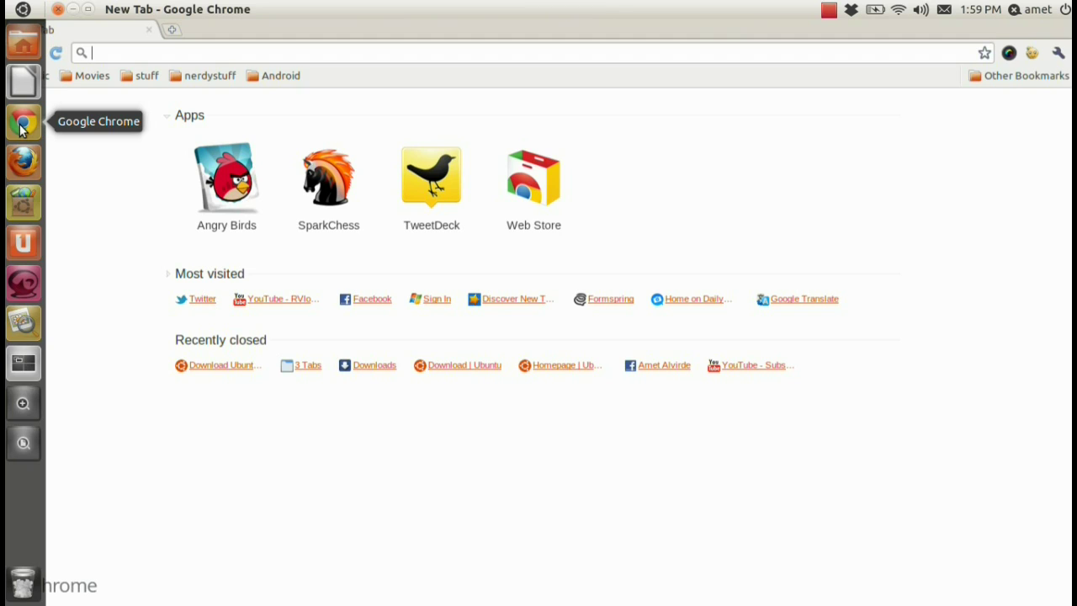
{"action": "type", "text": "ww"}
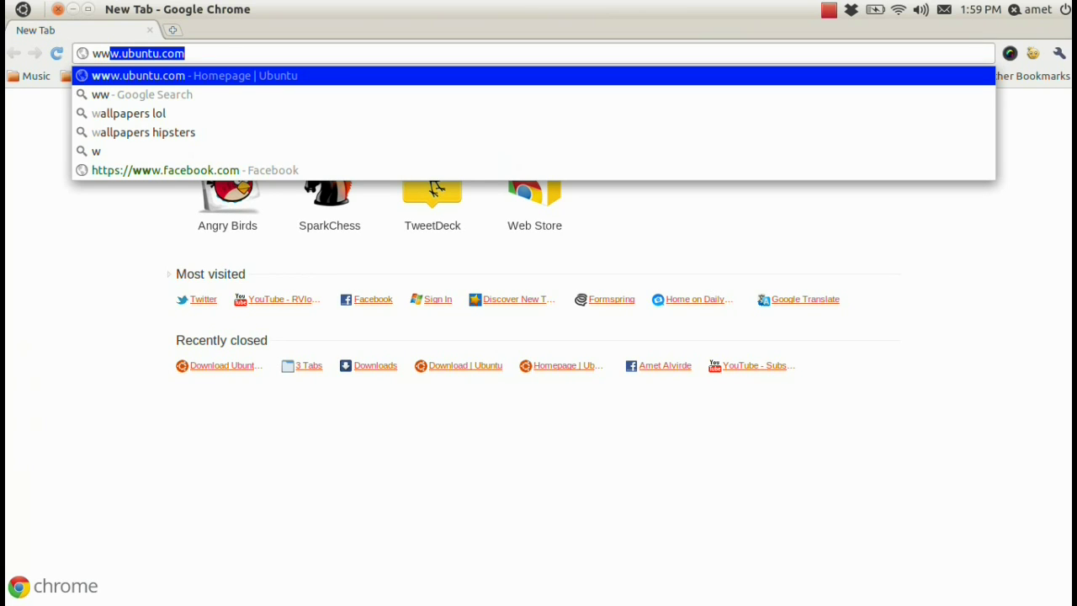
{"action": "type", "text": "w."}
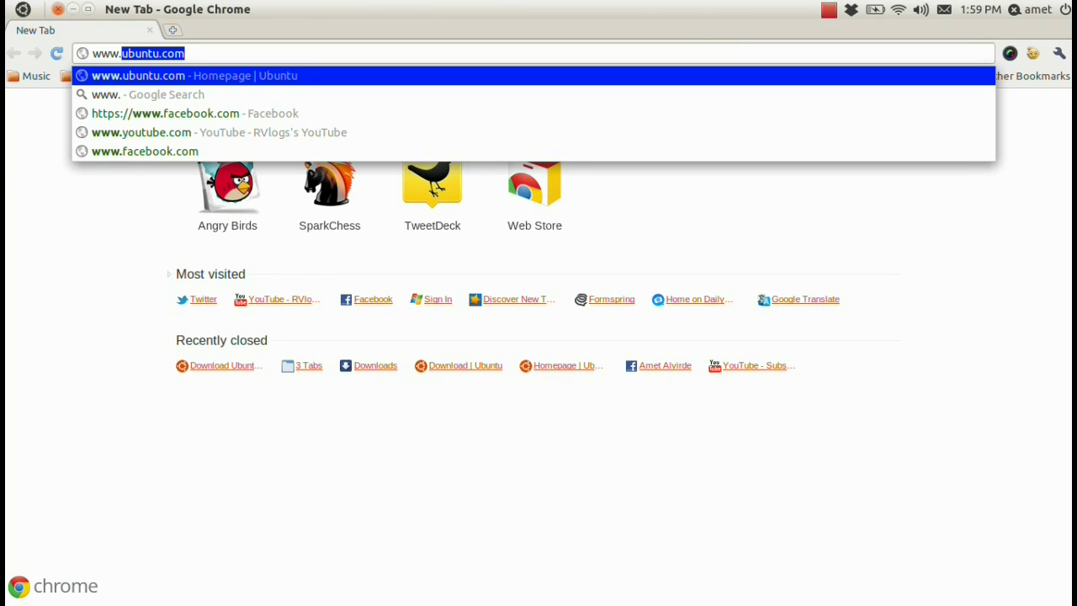
{"action": "key", "text": "Return"}
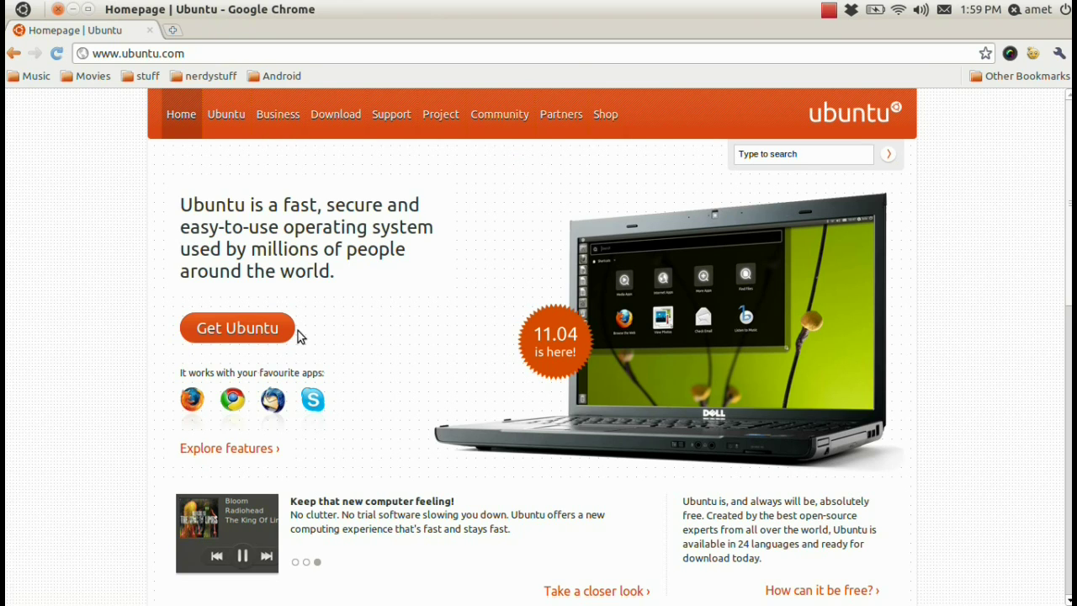
- Open Get Ubuntu, then 'Download and install', each in a new tab
{"action": "right_click", "coordinate": [261, 334]}
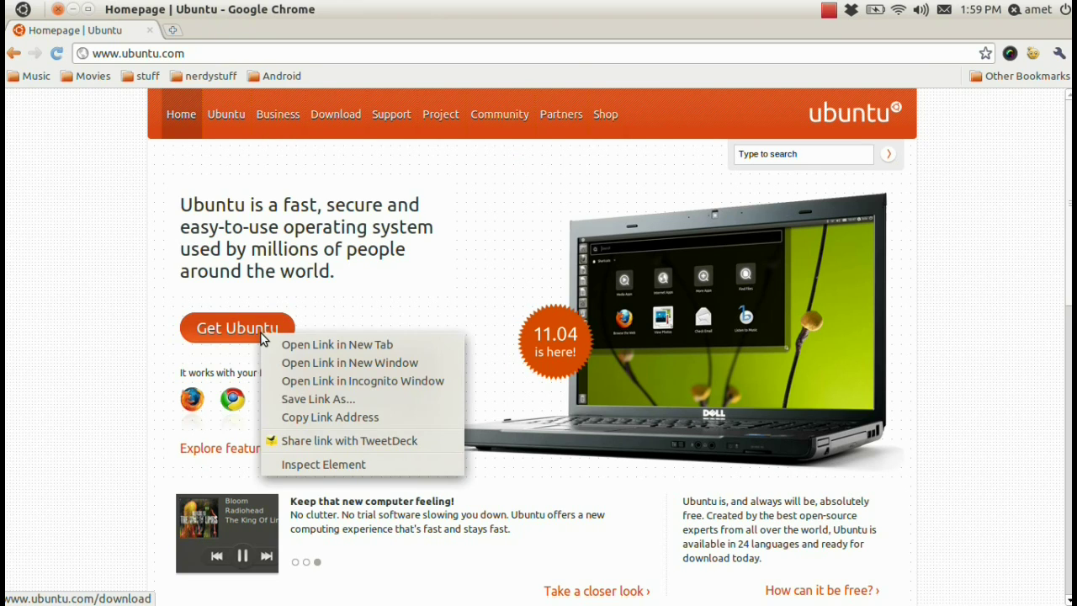
{"action": "left_click", "coordinate": [337, 344]}
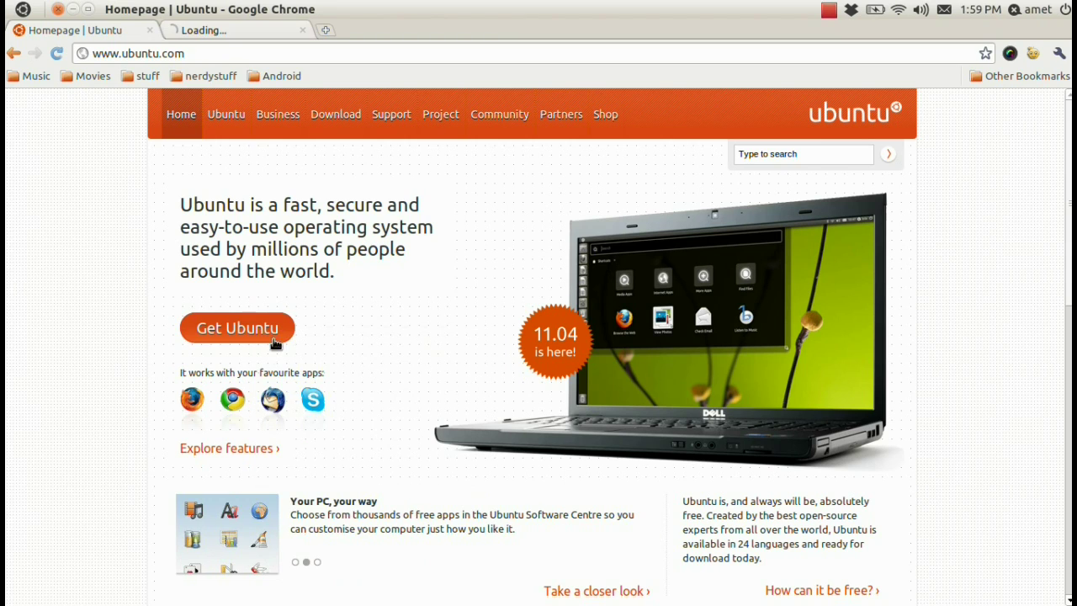
{"action": "left_click", "coordinate": [227, 34]}
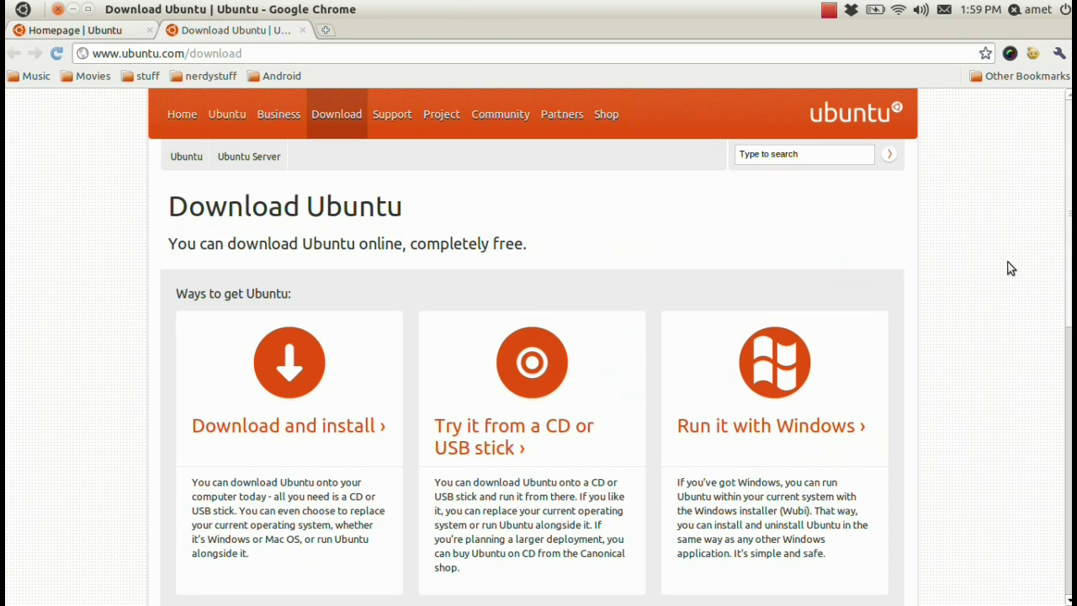
{"action": "scroll", "coordinate": [1063, 277], "scroll_direction": "down", "scroll_amount": 3}
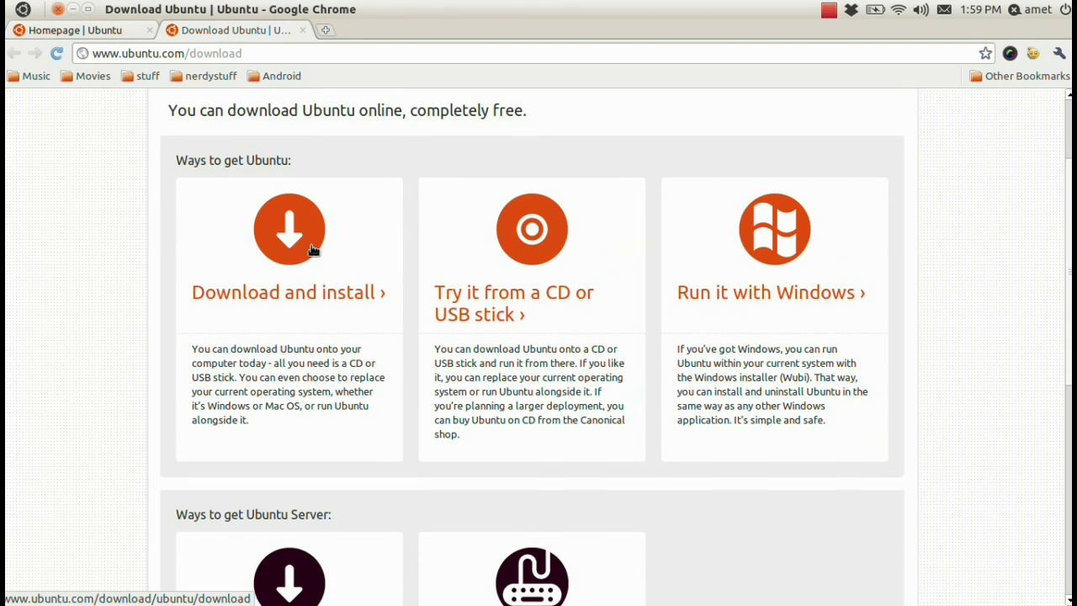
{"action": "right_click", "coordinate": [310, 249]}
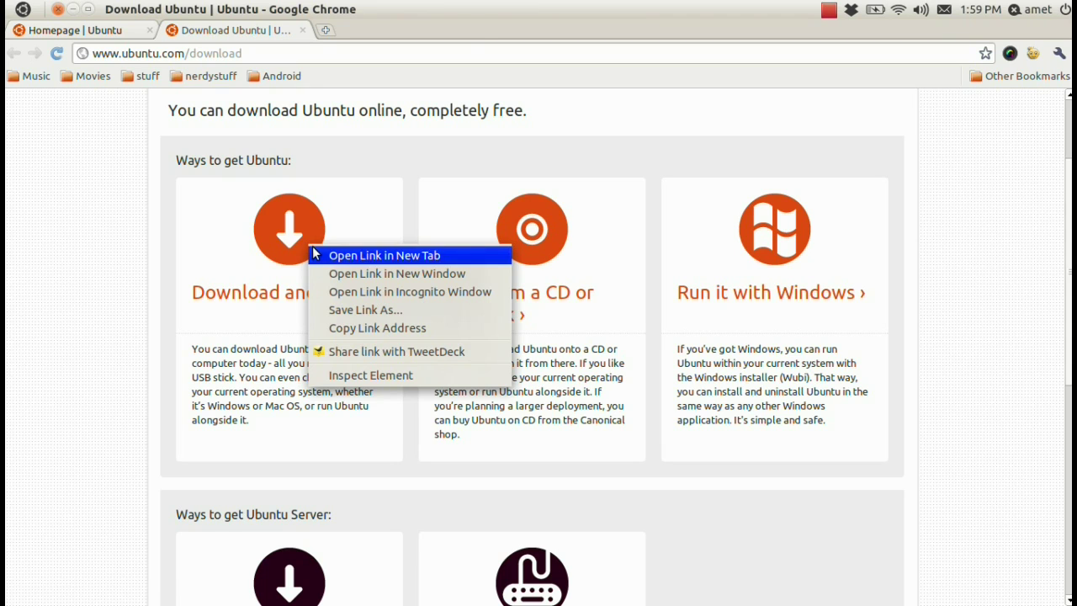
{"action": "left_click", "coordinate": [315, 252]}
- Choose 'Ubuntu 11.04 - Latest version' with 64-bit architecture and start the download
{"action": "left_click", "coordinate": [387, 37]}
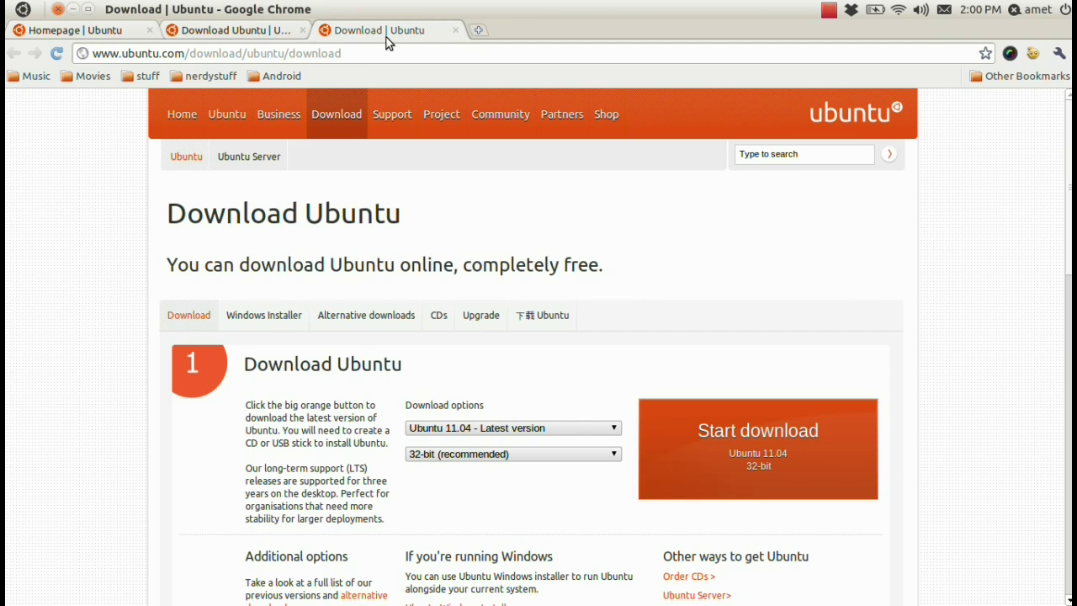
{"action": "left_click_drag", "start_coordinate": [1064, 255], "coordinate": [1065, 257]}
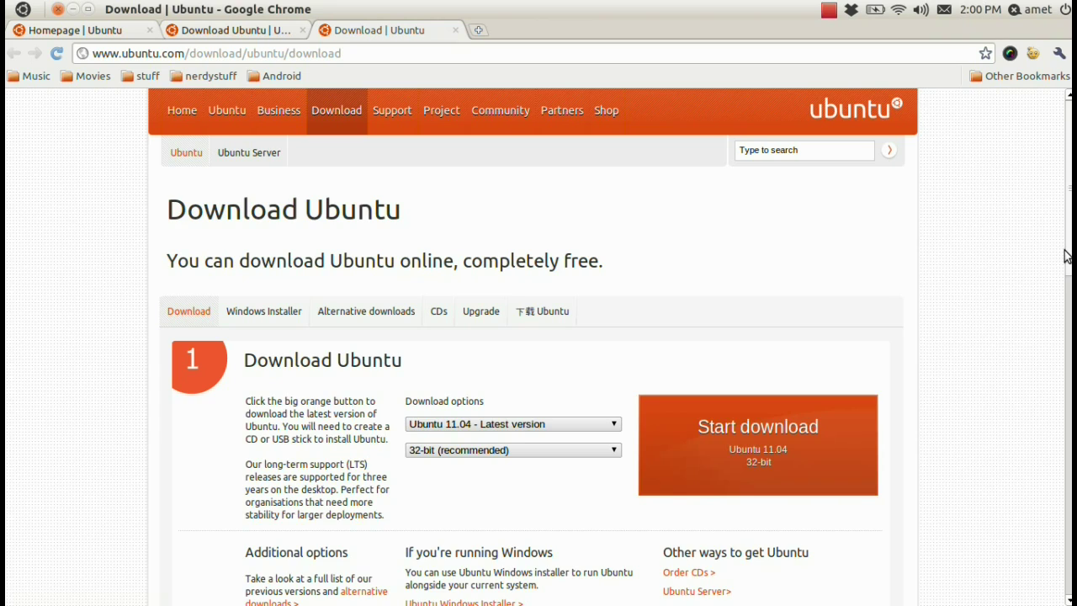
{"action": "scroll", "coordinate": [1065, 256], "scroll_direction": "down", "scroll_amount": 1}
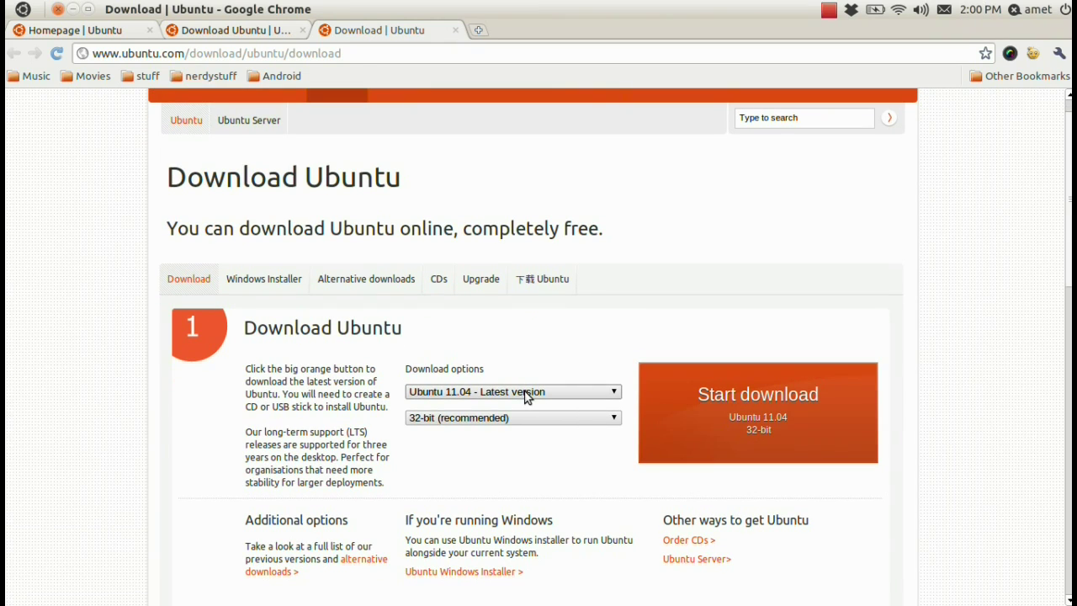
{"action": "left_click", "coordinate": [526, 397]}
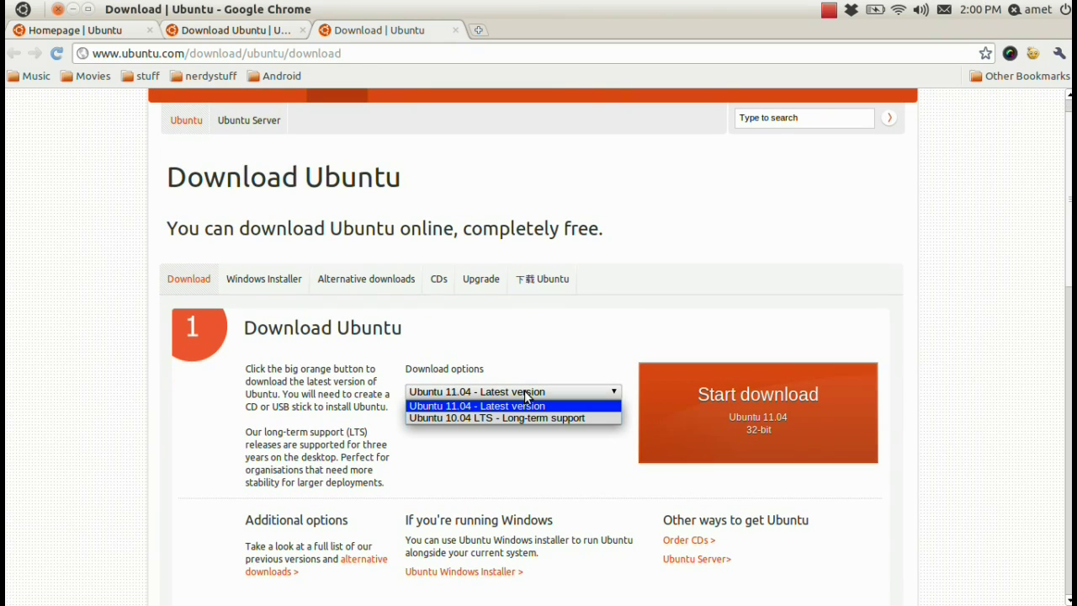
{"action": "left_click", "coordinate": [466, 406]}
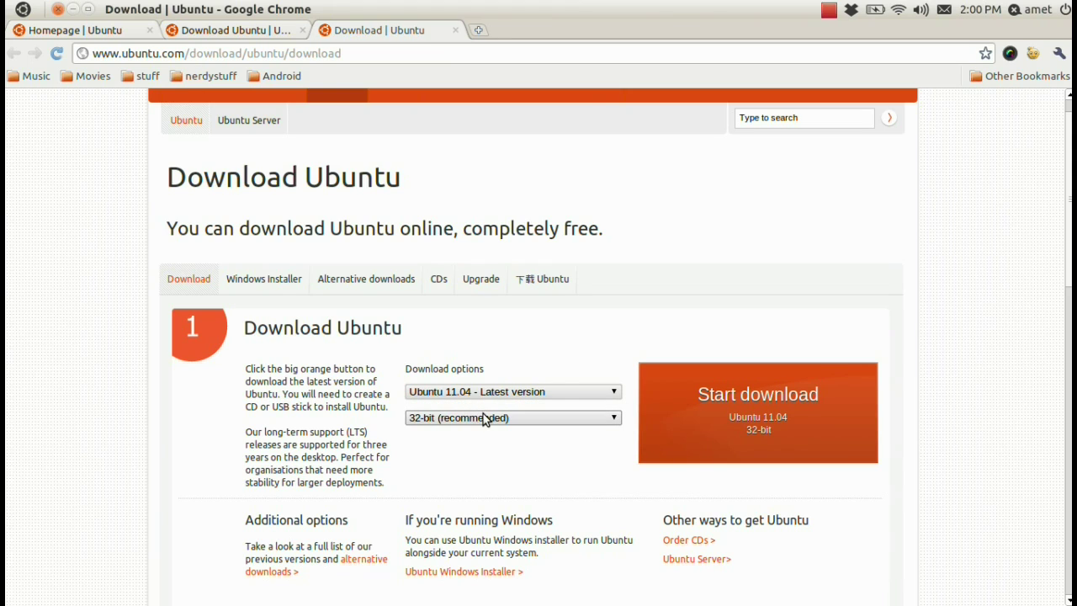
{"action": "left_click", "coordinate": [484, 418]}
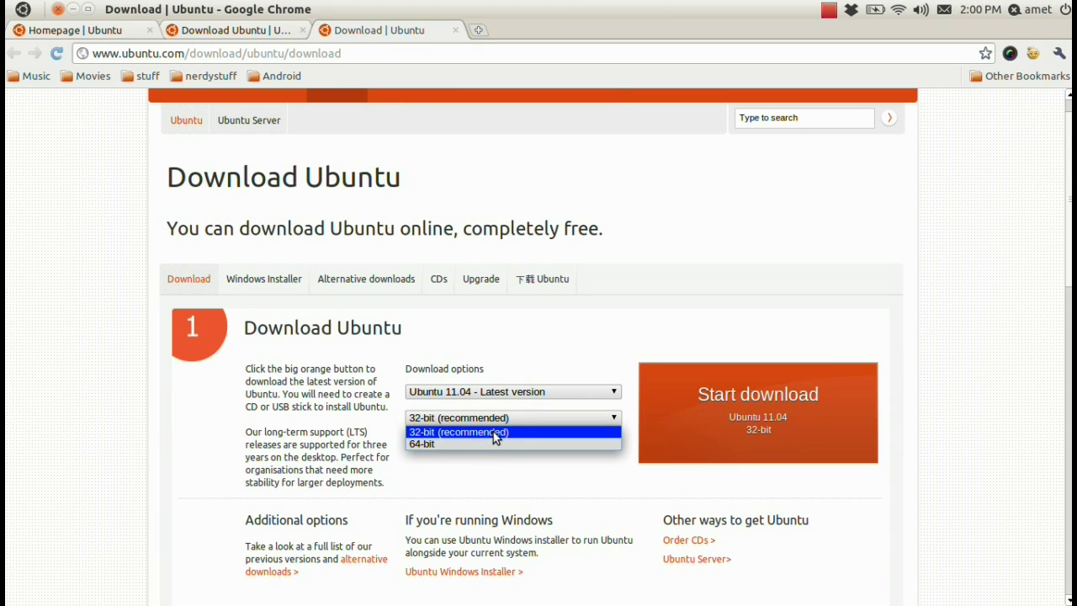
{"action": "left_click", "coordinate": [483, 440]}
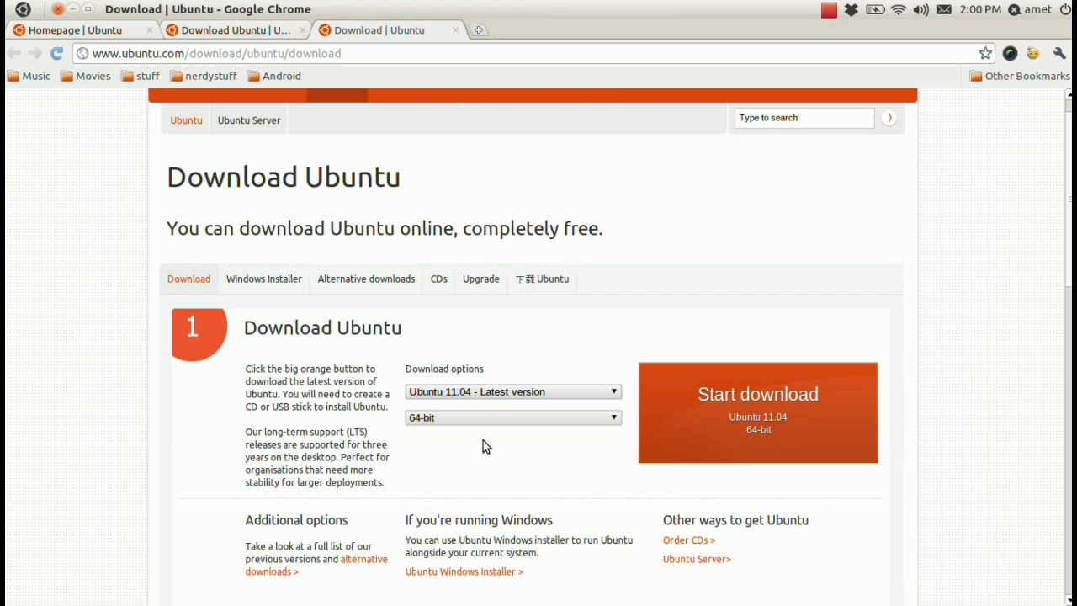
{"action": "left_click", "coordinate": [800, 405]}
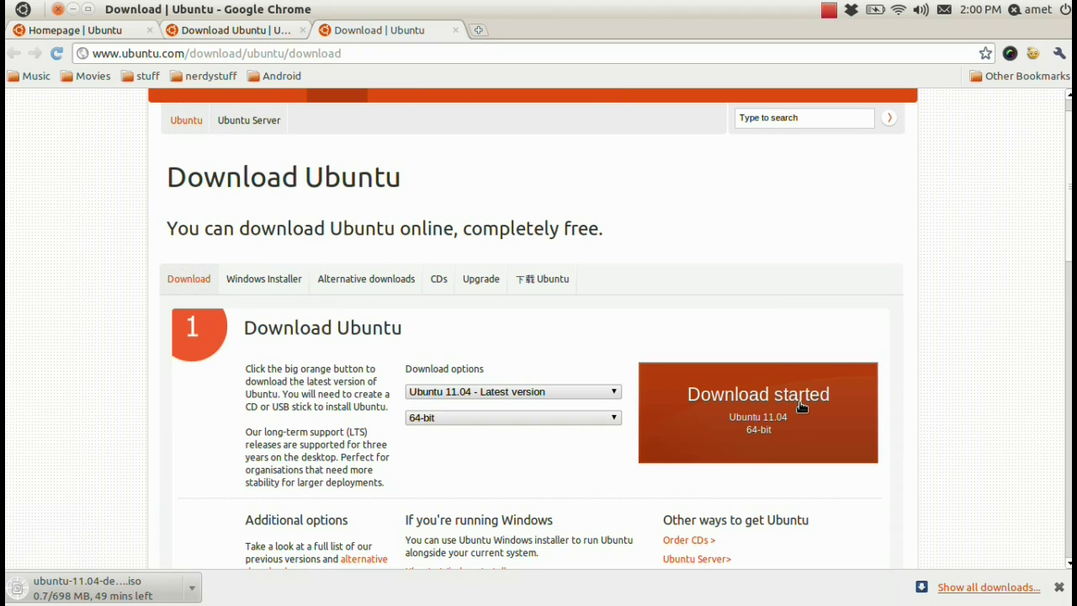
- Cancel the running ubuntu-11.04-desktop-amd64.iso download from Chrome's Downloads page
{"action": "key", "text": "ctrl+j"}
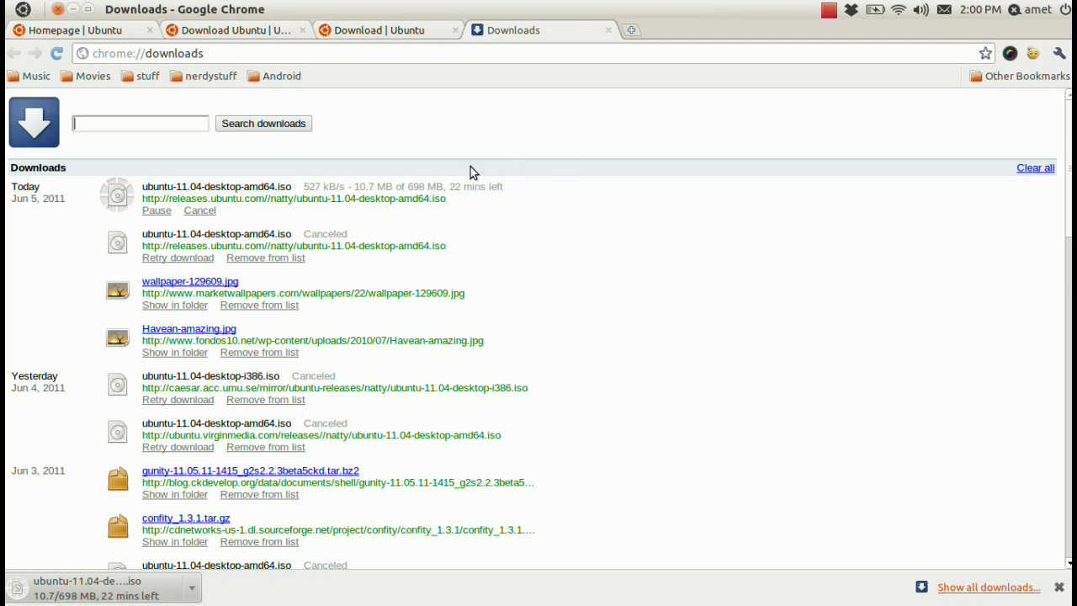
{"action": "left_click", "coordinate": [200, 212]}
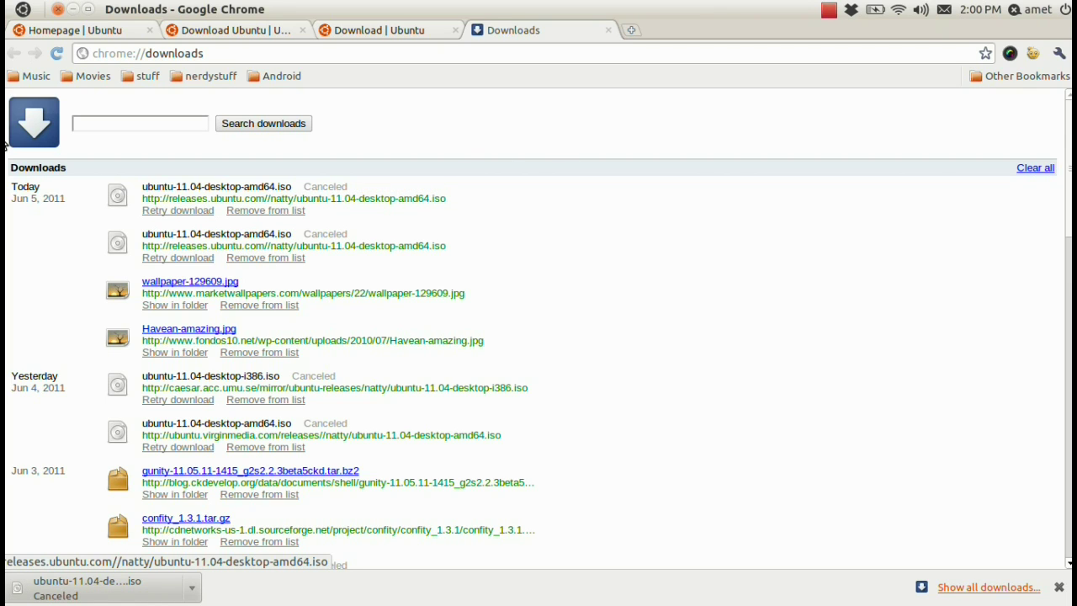
{"action": "mouse_move", "coordinate": [6, 145]}
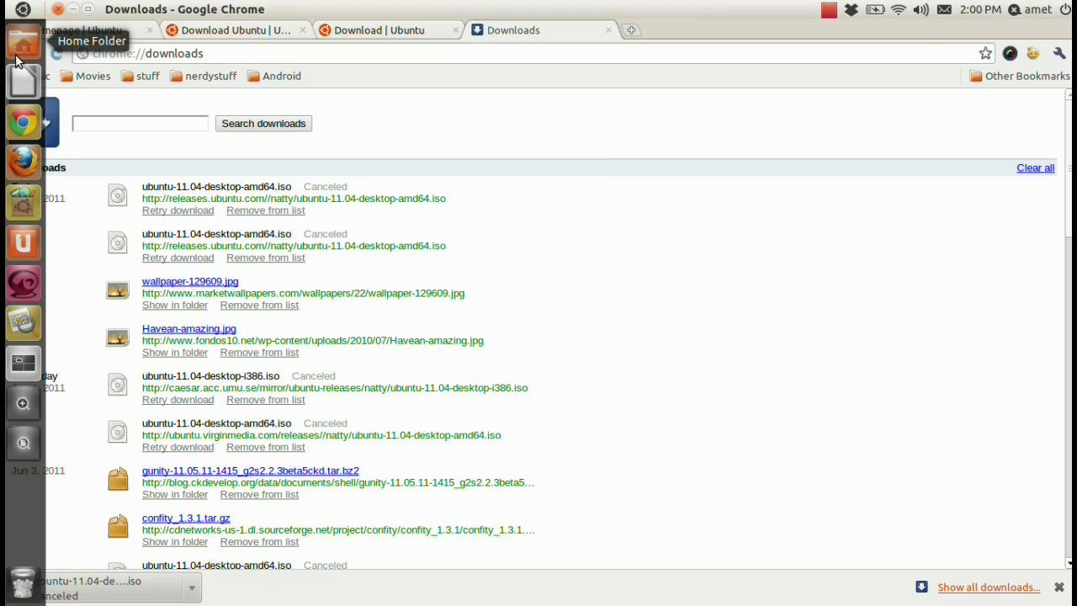
{"action": "left_click", "coordinate": [23, 46]}
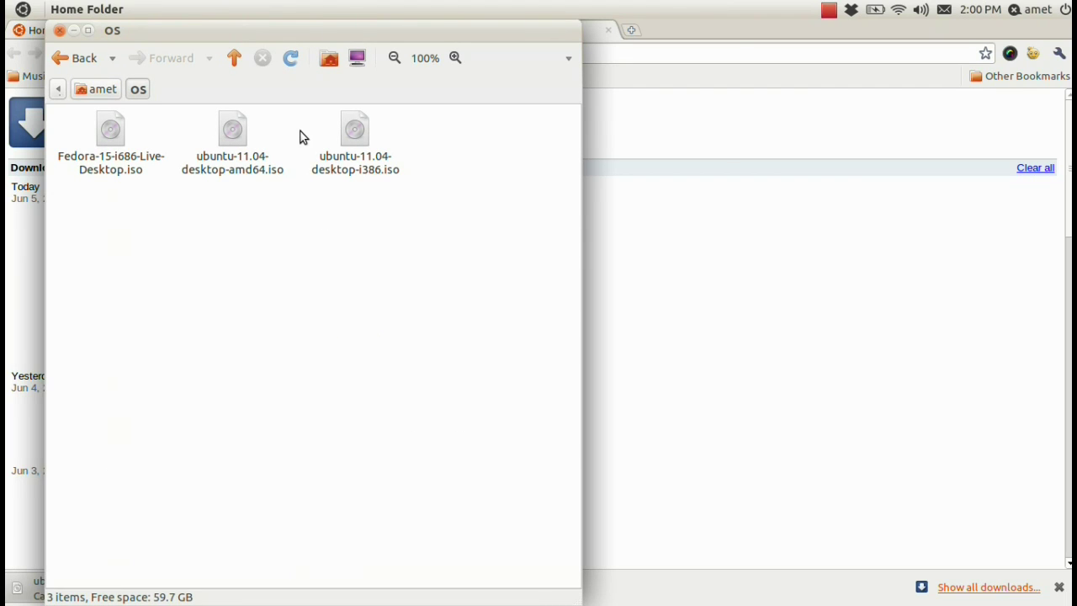
{"action": "left_click_drag", "start_coordinate": [302, 131], "coordinate": [412, 183]}
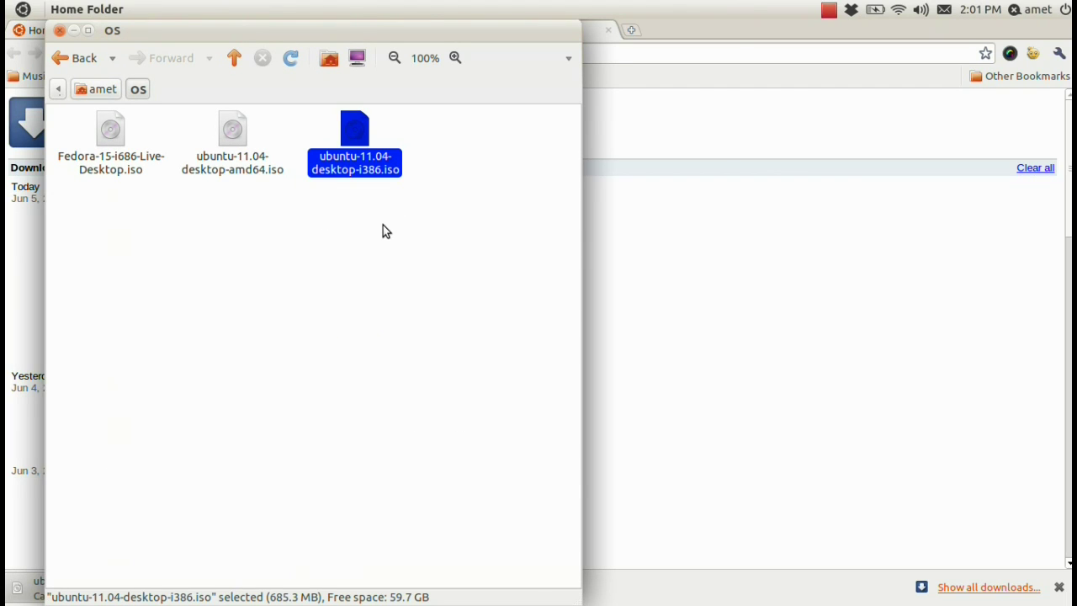
{"action": "left_click_drag", "start_coordinate": [181, 133], "coordinate": [265, 202]}
{"action": "left_click", "coordinate": [264, 205]}
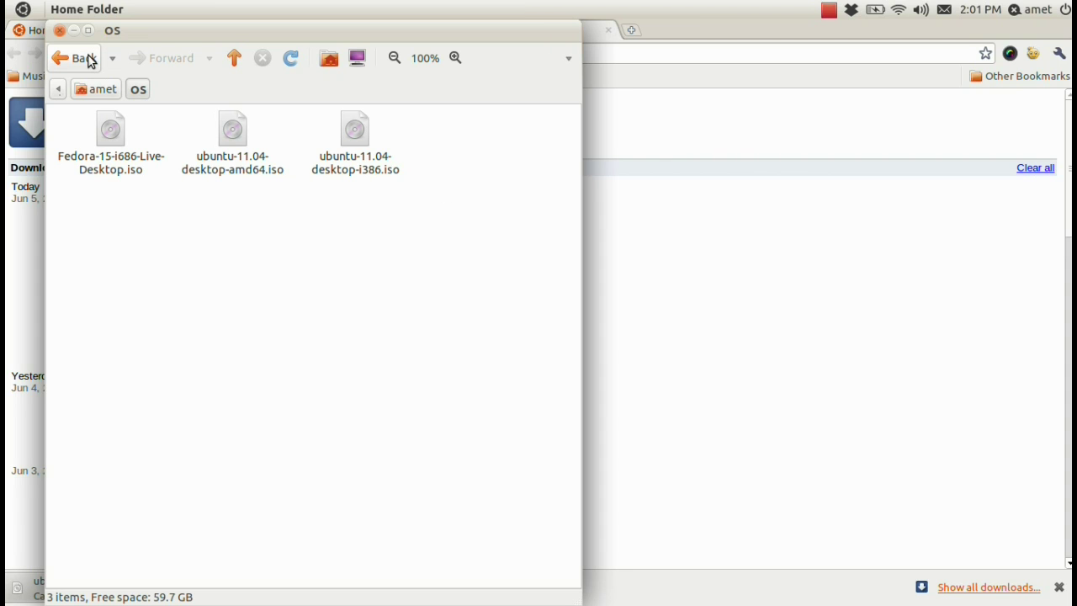
{"action": "left_click", "coordinate": [73, 33]}
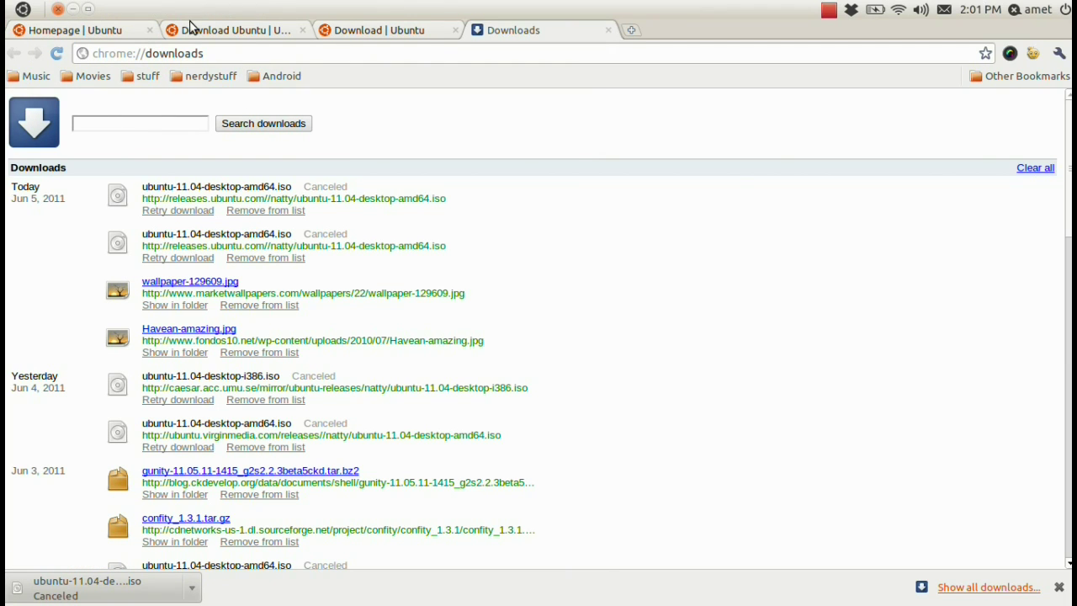
- Show the Windows Infra Recorder CD-burning steps on the Ubuntu download page
{"action": "left_click", "coordinate": [356, 32]}
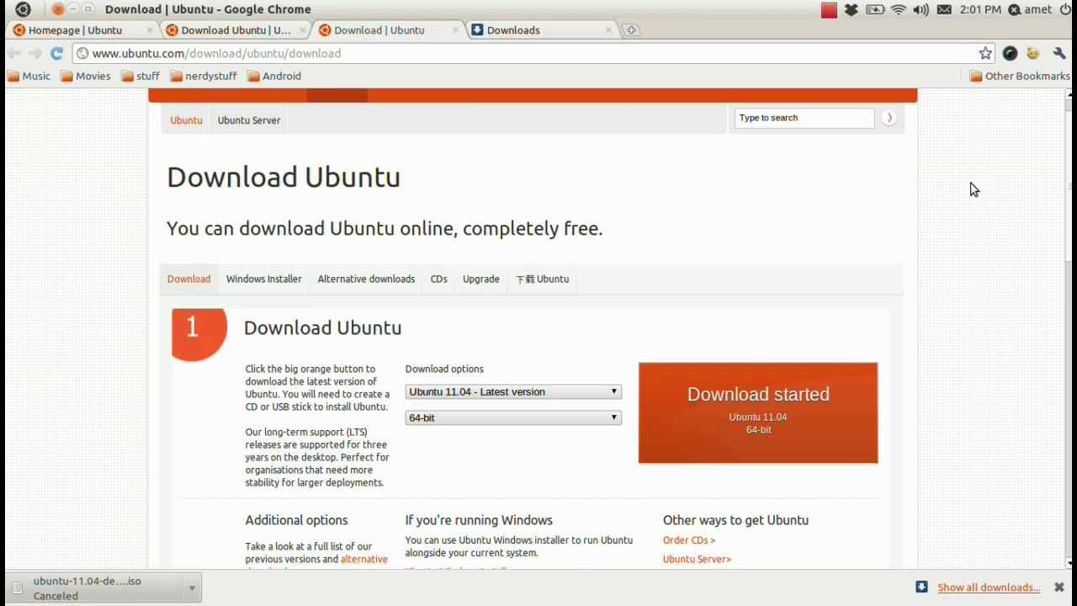
{"action": "mouse_move", "coordinate": [1066, 197]}
{"action": "left_mouse_down"}
{"action": "mouse_move", "coordinate": [1061, 279]}
{"action": "mouse_move", "coordinate": [1039, 326]}
{"action": "left_mouse_up"}
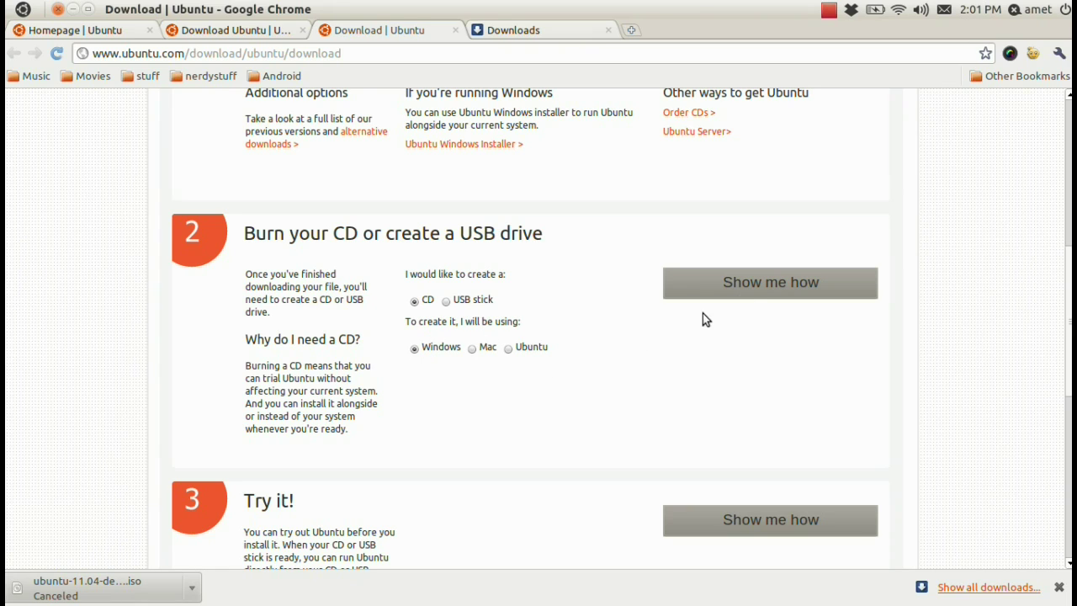
{"action": "left_click", "coordinate": [746, 286]}
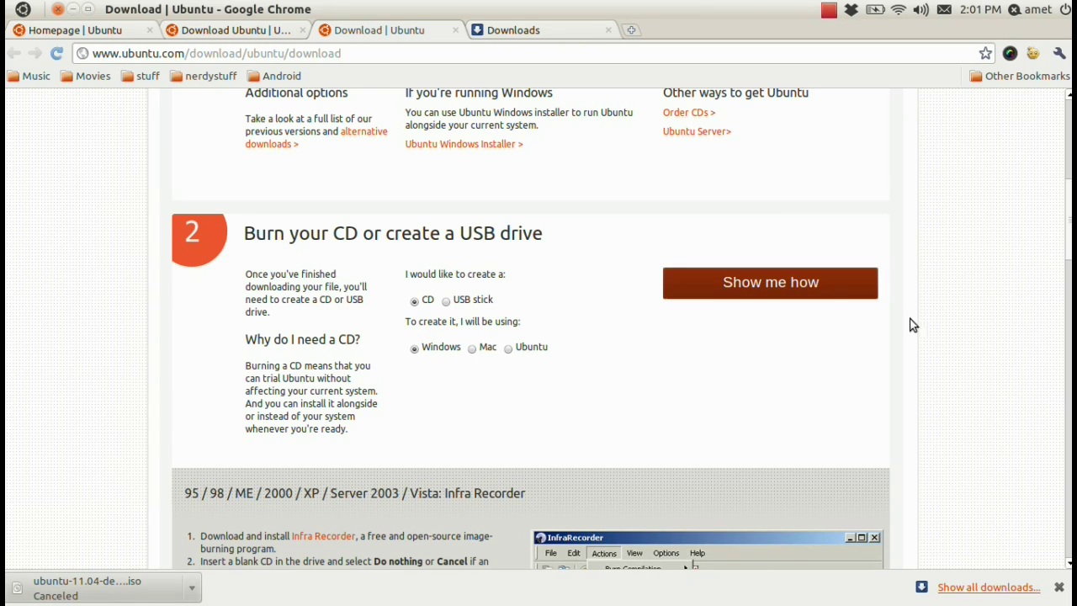
{"action": "left_click_drag", "start_coordinate": [1068, 253], "coordinate": [1014, 437]}
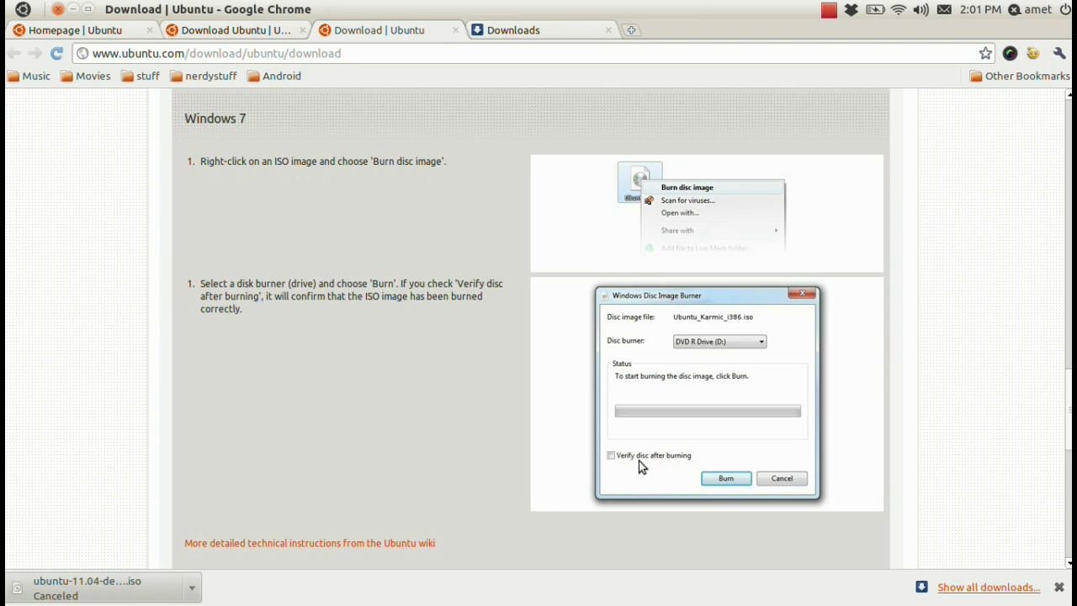
{"action": "scroll", "coordinate": [1013, 441], "scroll_direction": "up", "scroll_amount": 12}
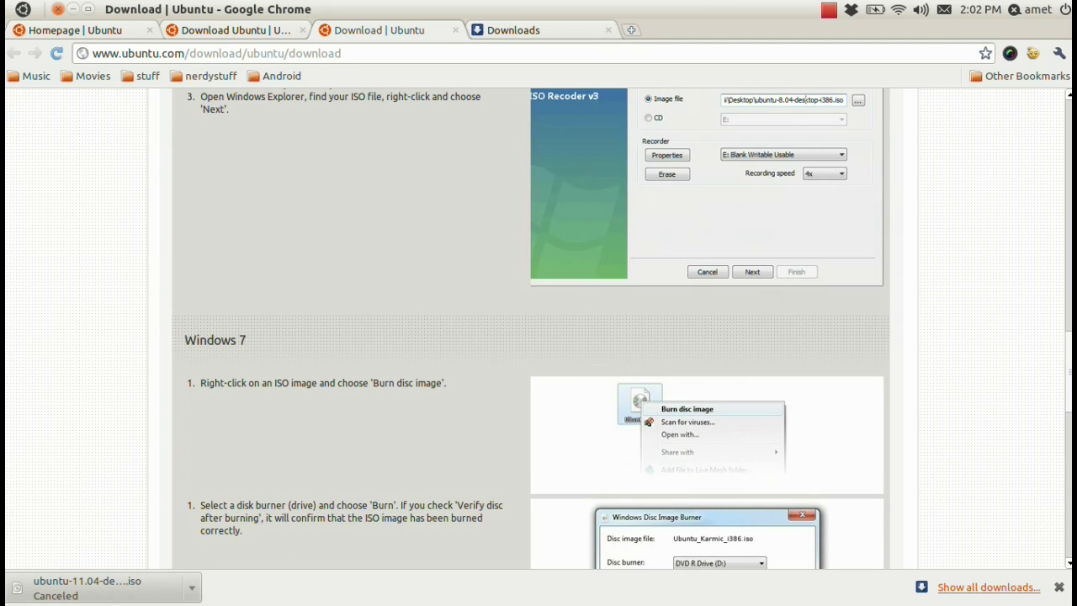
{"action": "scroll", "coordinate": [1062, 275], "scroll_direction": "up", "scroll_amount": 10}
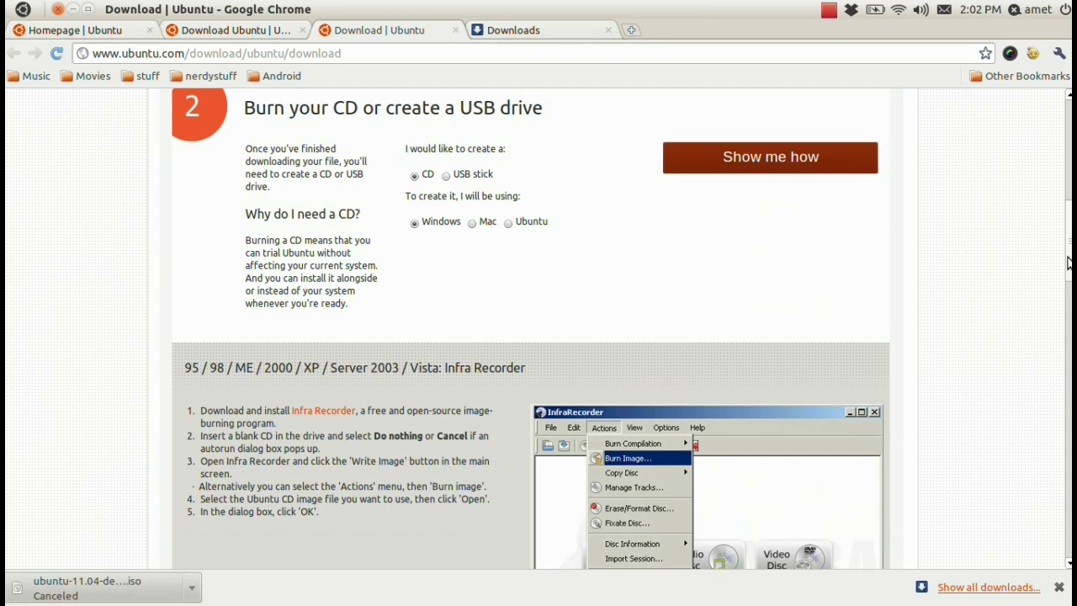
{"action": "scroll", "coordinate": [1062, 275], "scroll_direction": "down", "scroll_amount": 2}
{"action": "scroll", "coordinate": [1062, 275], "scroll_direction": "down", "scroll_amount": 1}
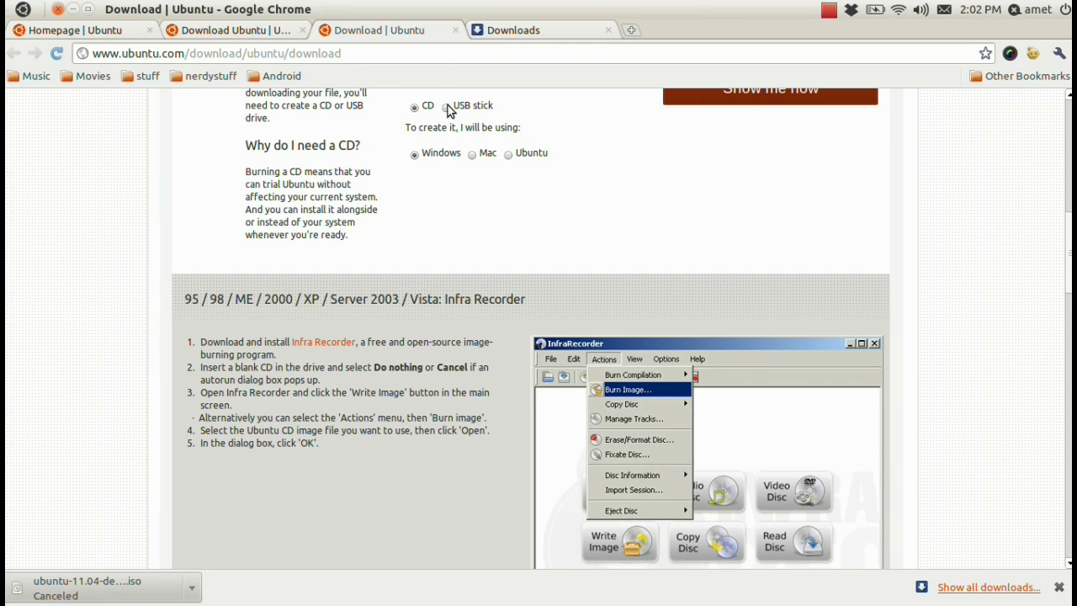
- Minimize Chrome, then view and close Ubuntu-10.04-nuevo-boot-splash.png in Image Viewer
{"action": "left_click", "coordinate": [72, 9]}
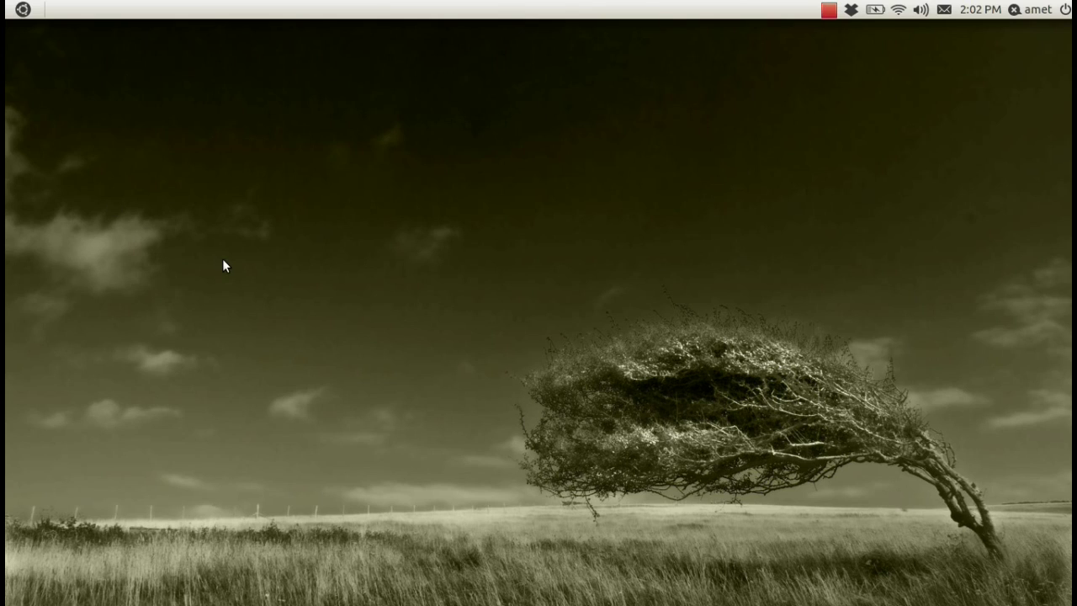
{"action": "mouse_move", "coordinate": [5, 274]}
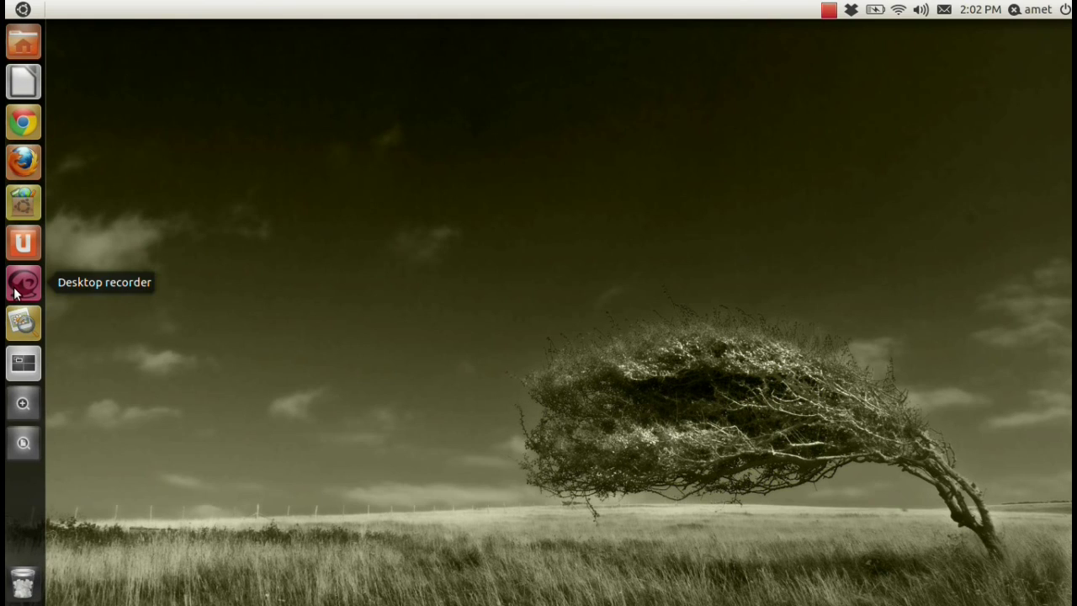
{"action": "left_click", "coordinate": [16, 319]}
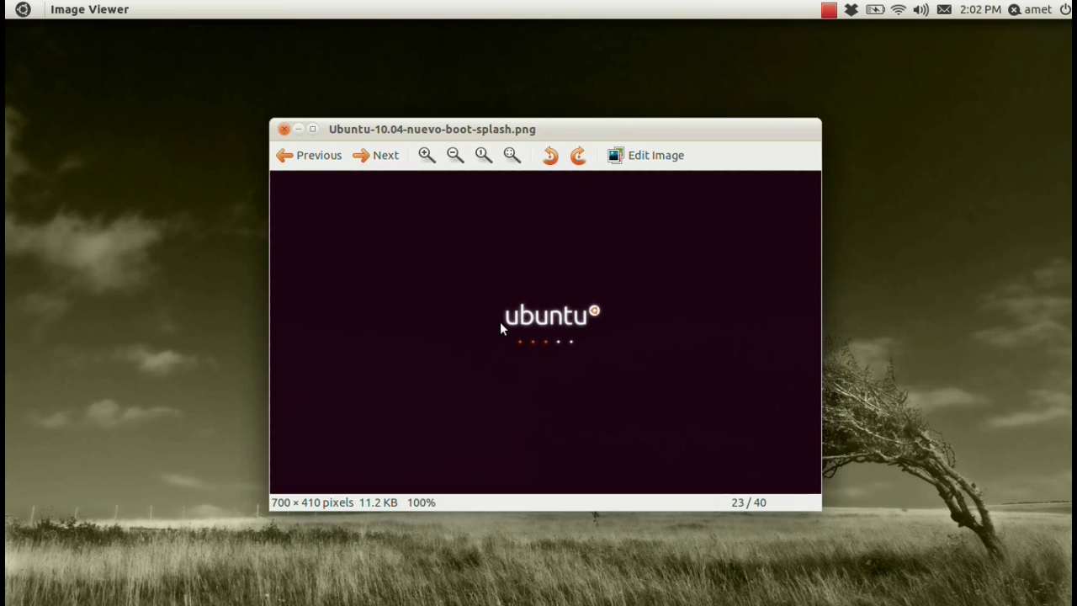
{"action": "left_click", "coordinate": [284, 130]}
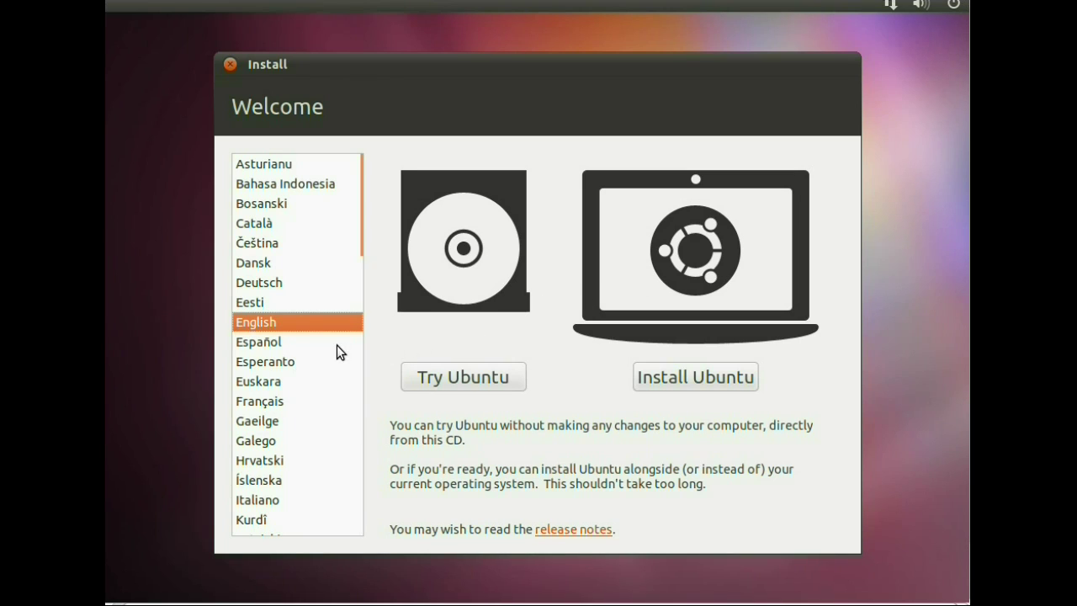
- Set the installer language to Español and begin the Ubuntu installation
{"action": "left_click", "coordinate": [312, 343]}
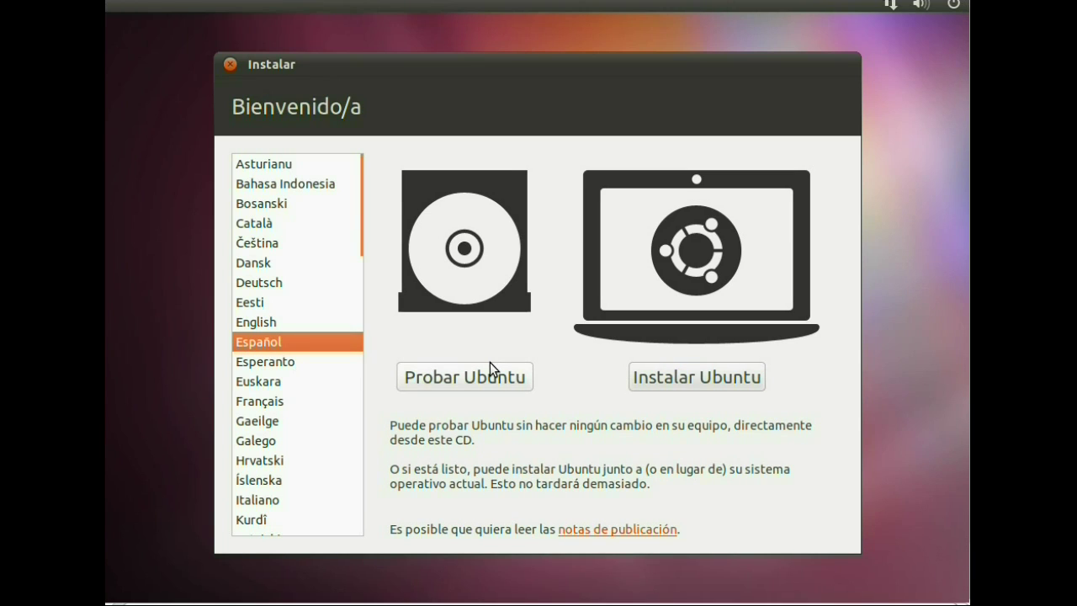
{"action": "left_click", "coordinate": [727, 387]}
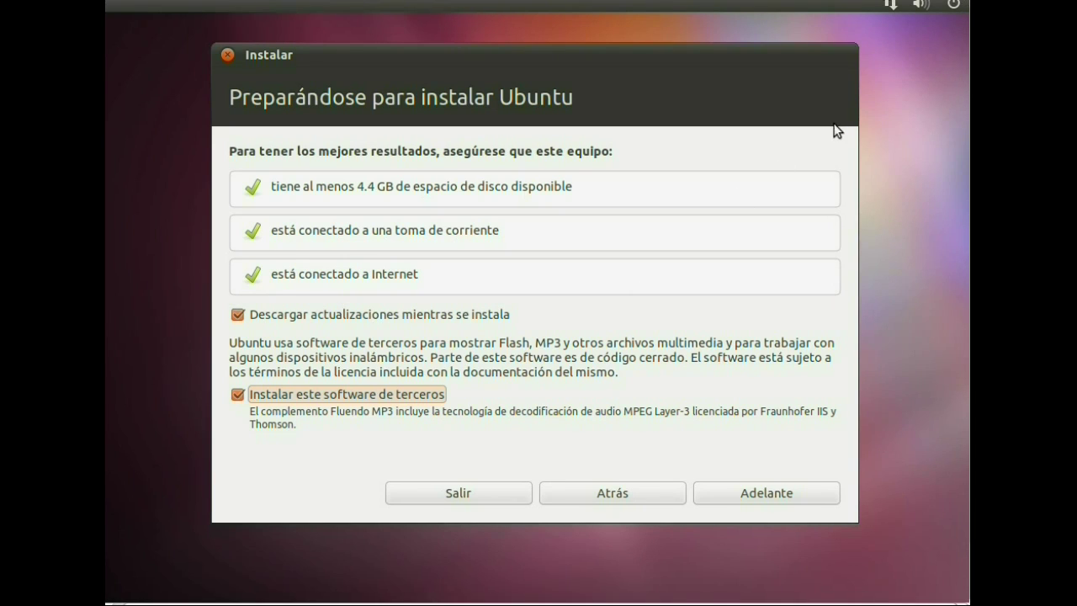
{"action": "left_click", "coordinate": [947, 5]}
{"action": "mouse_move", "coordinate": [934, 8]}
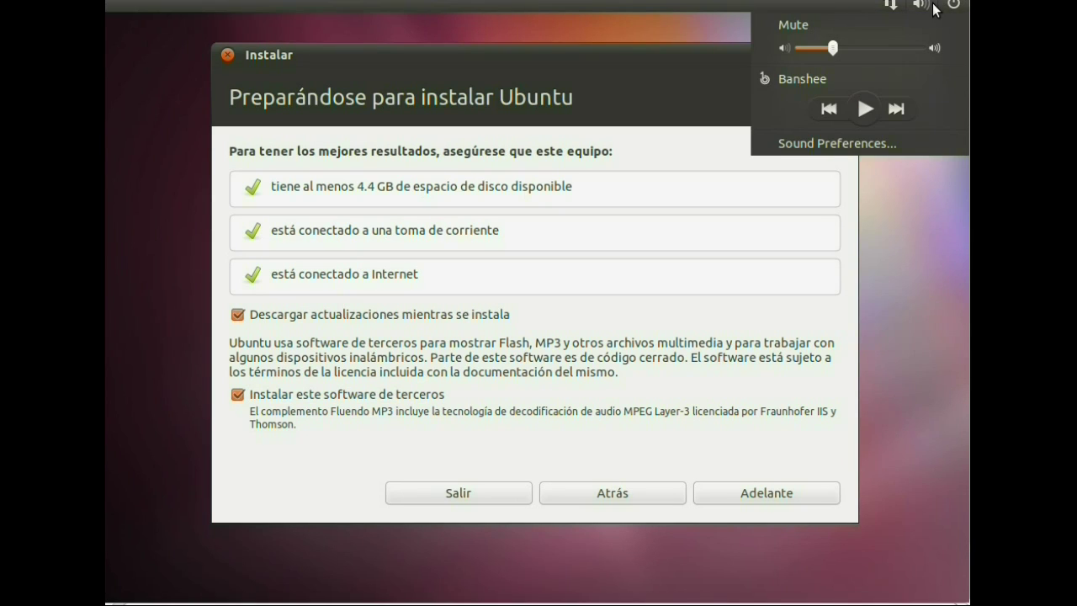
{"action": "mouse_move", "coordinate": [890, 7]}
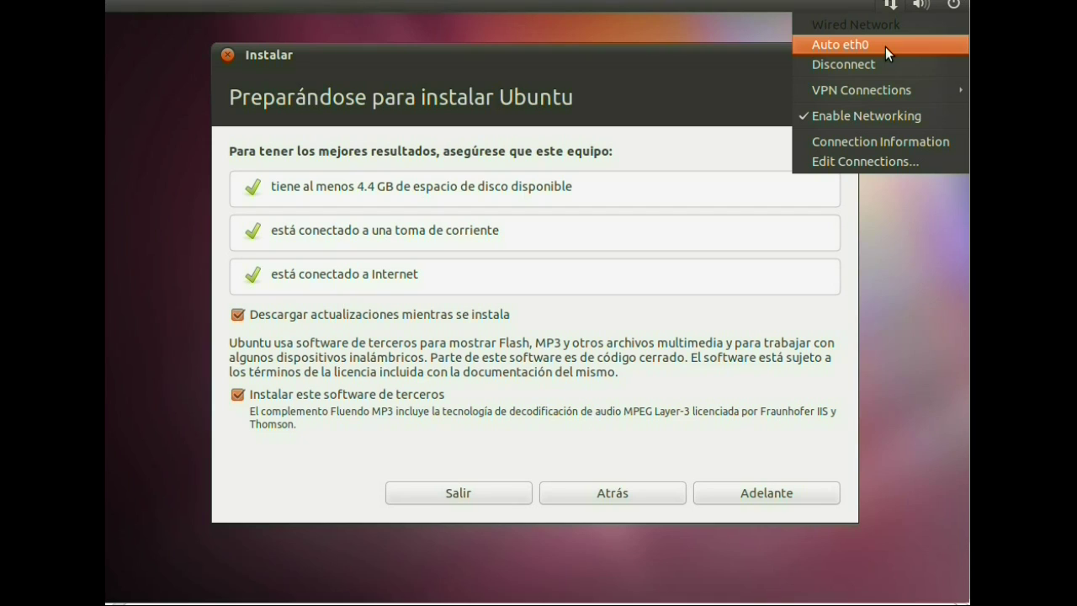
{"action": "left_click", "coordinate": [749, 49]}
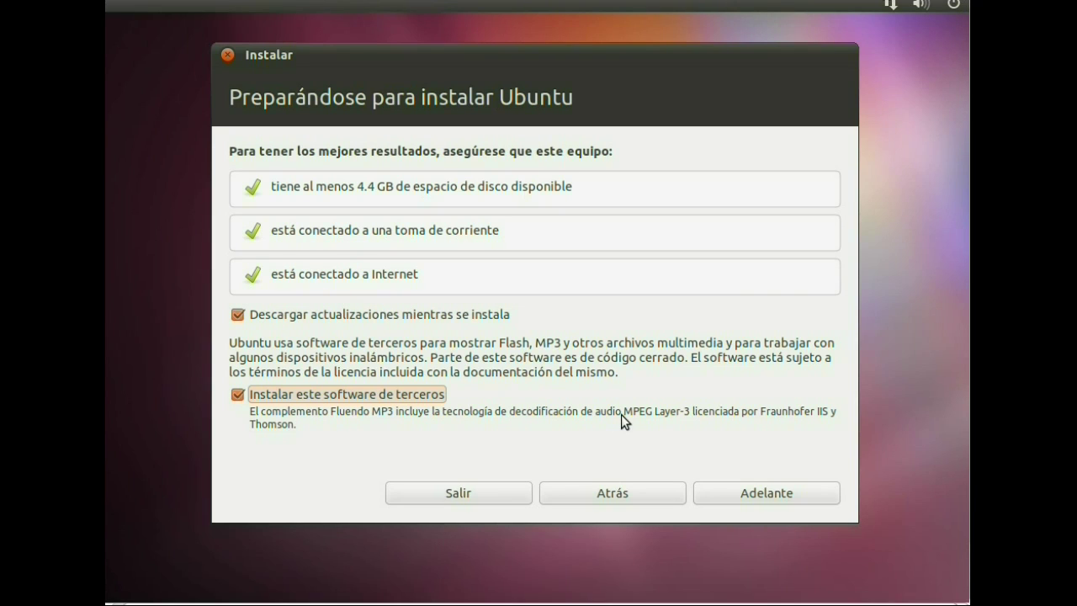
{"action": "left_click", "coordinate": [754, 493]}
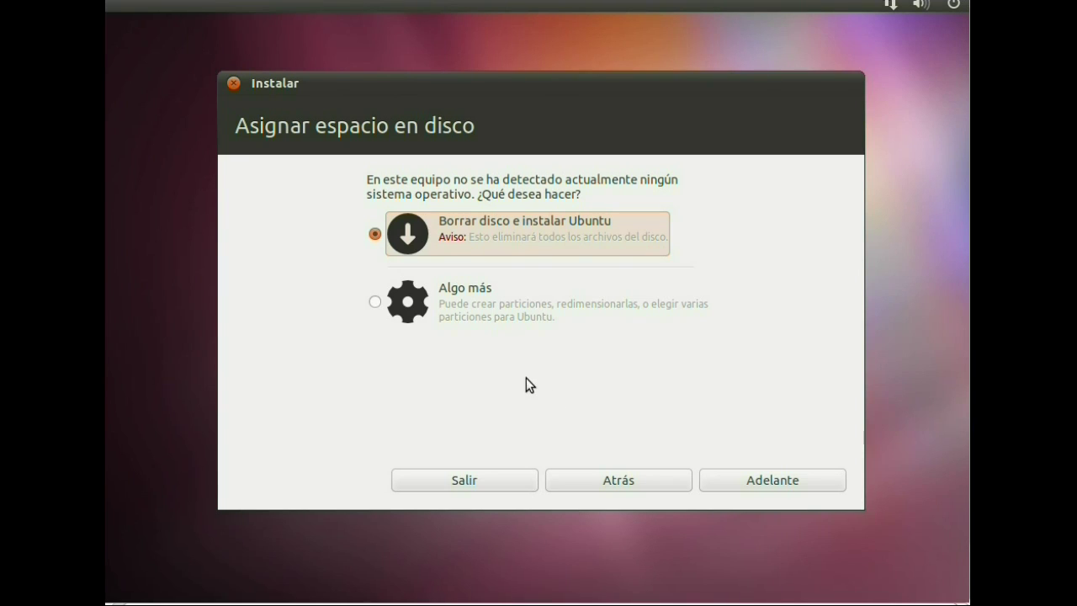
- Choose 'Algo más' manual partitioning and select the /dev/sda disk
{"action": "left_click", "coordinate": [375, 303]}
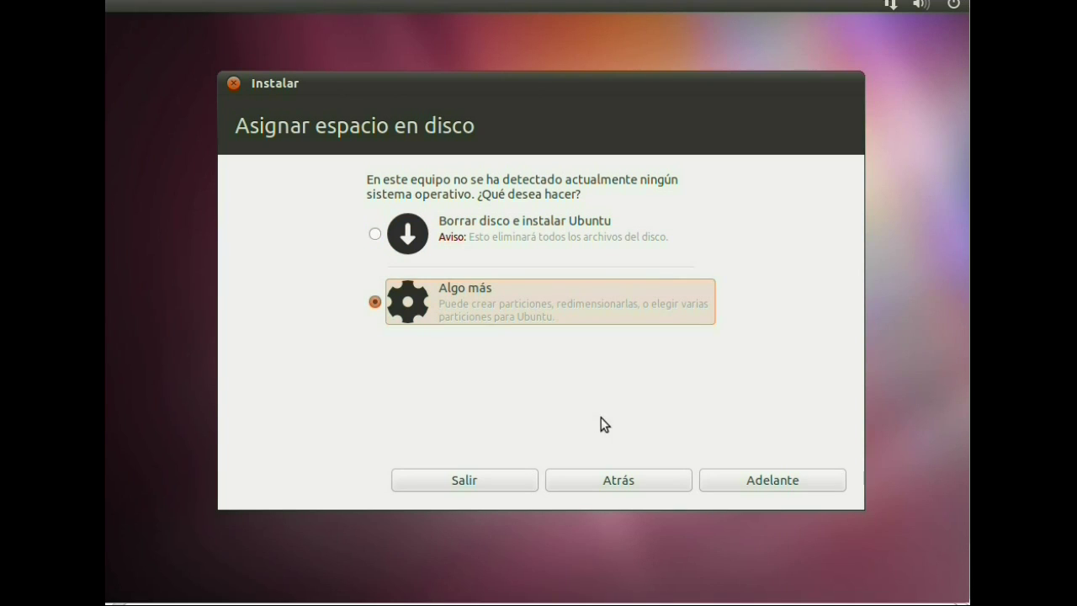
{"action": "left_click", "coordinate": [727, 478]}
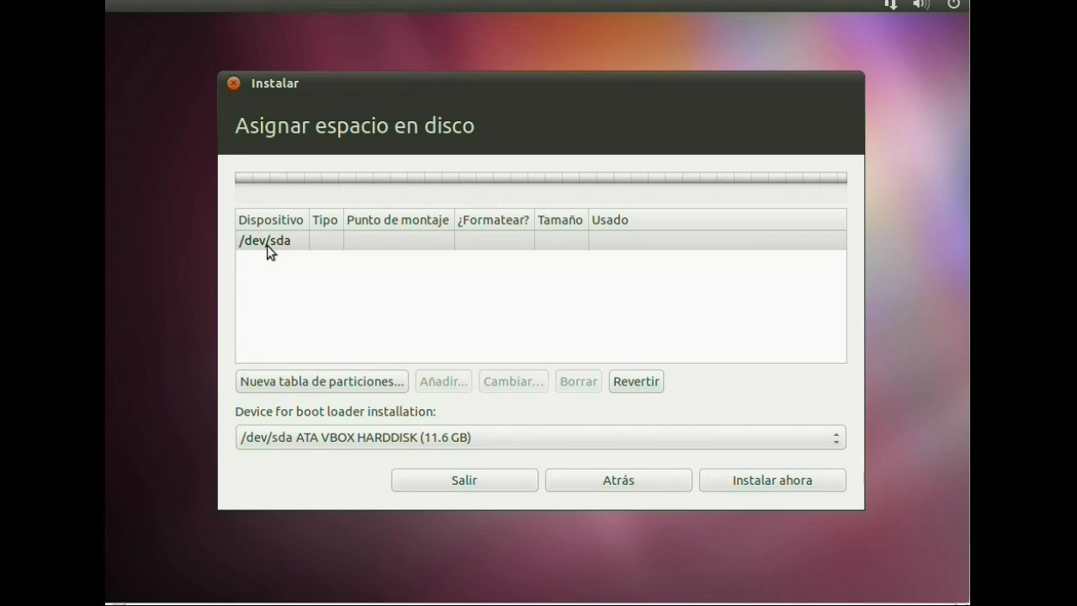
{"action": "left_click", "coordinate": [370, 239]}
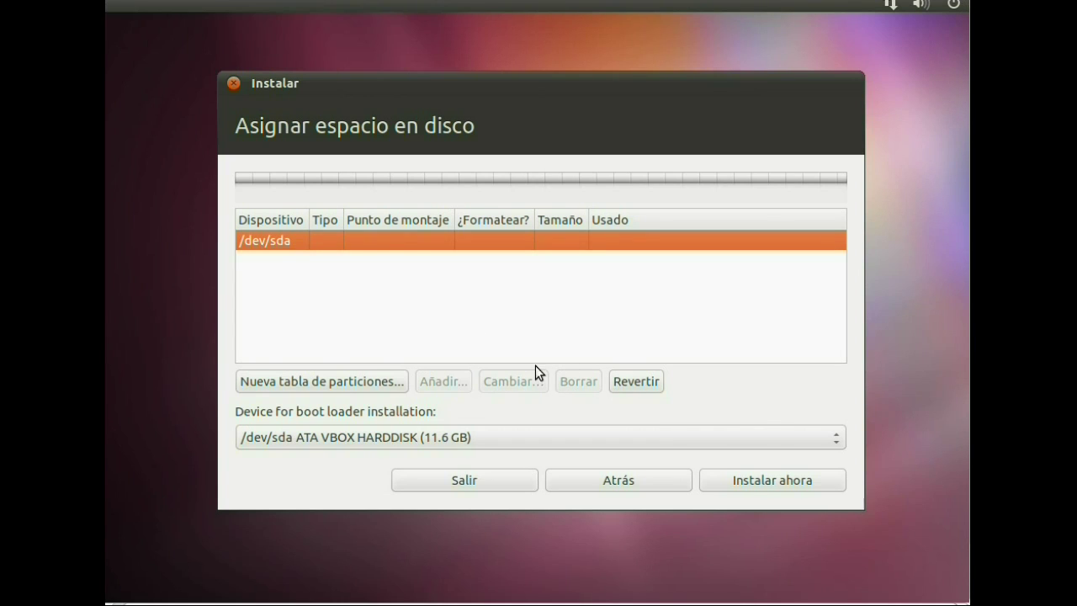
- Create a new partition table on /dev/sda and add a partition in the 11553 MB free space
{"action": "left_click", "coordinate": [382, 383]}
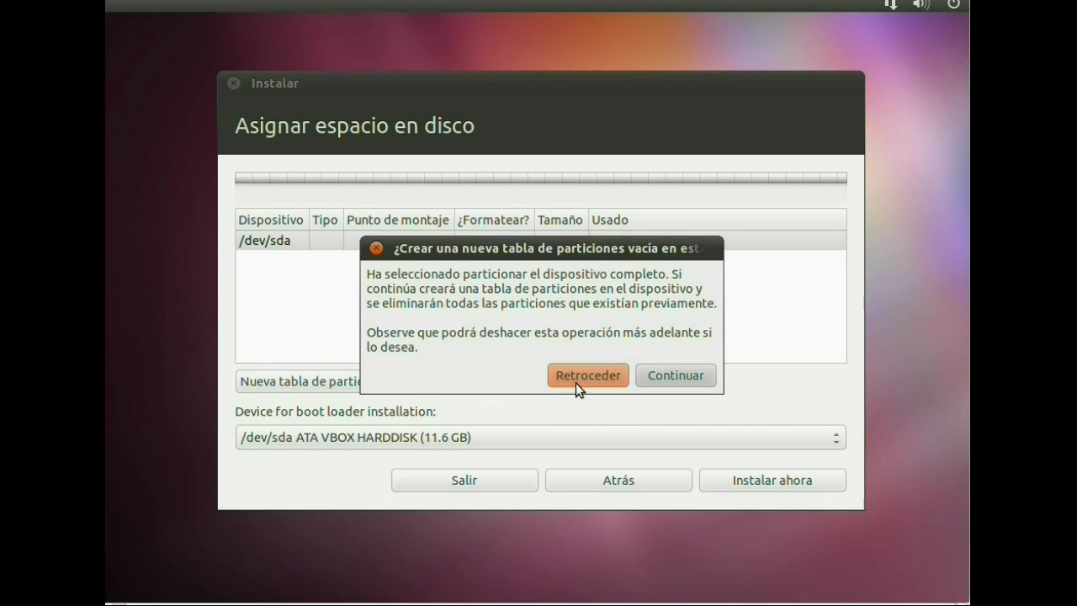
{"action": "left_click", "coordinate": [645, 380]}
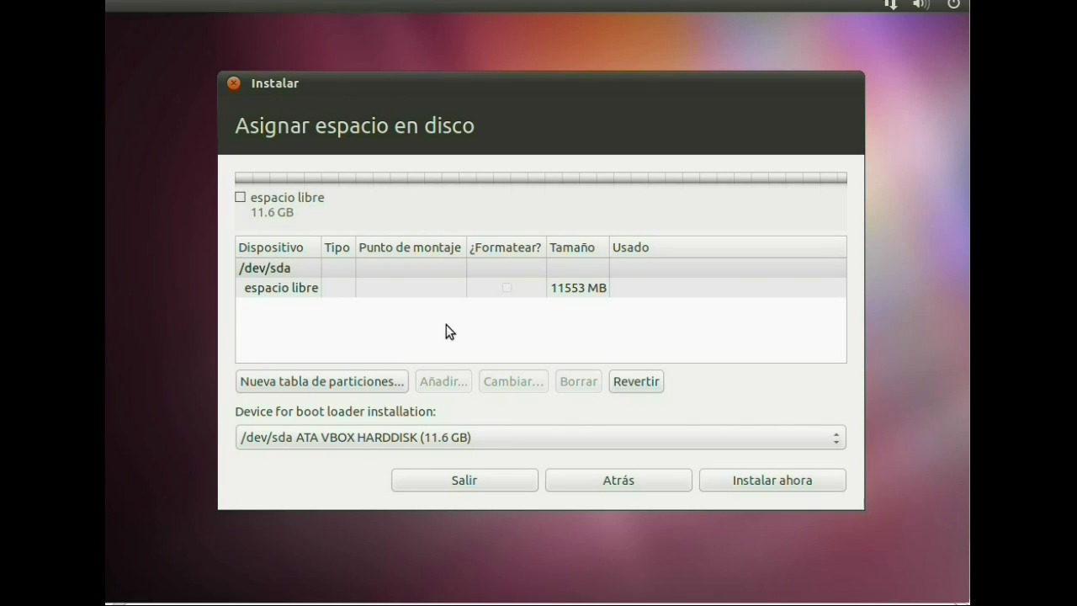
{"action": "left_click", "coordinate": [460, 292]}
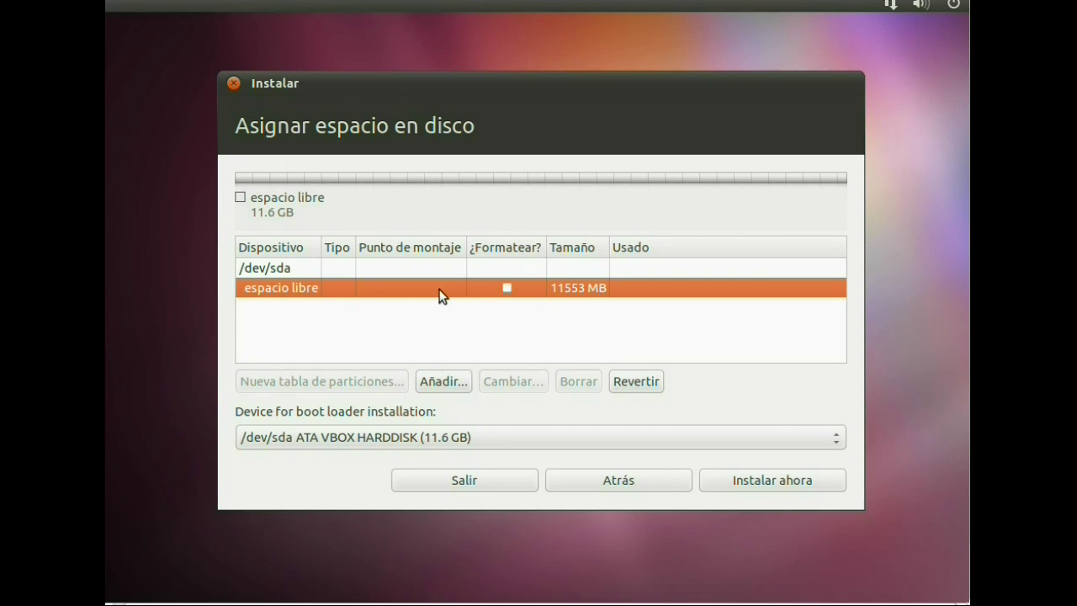
{"action": "left_click", "coordinate": [444, 383]}
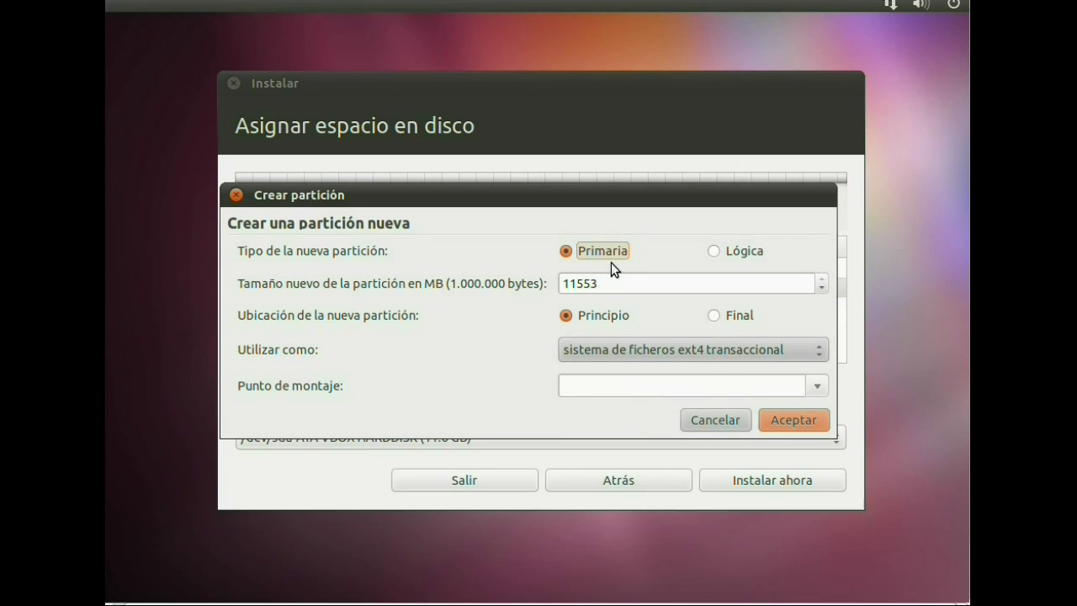
- Create an 8000 MB ext4 partition mounted at /
{"action": "left_click", "coordinate": [632, 283]}
{"action": "key", "text": "BackSpace"}
{"action": "key", "text": "BackSpace"}
{"action": "key", "text": "BackSpace"}
{"action": "key", "text": "BackSpace"}
{"action": "key", "text": "BackSpace"}
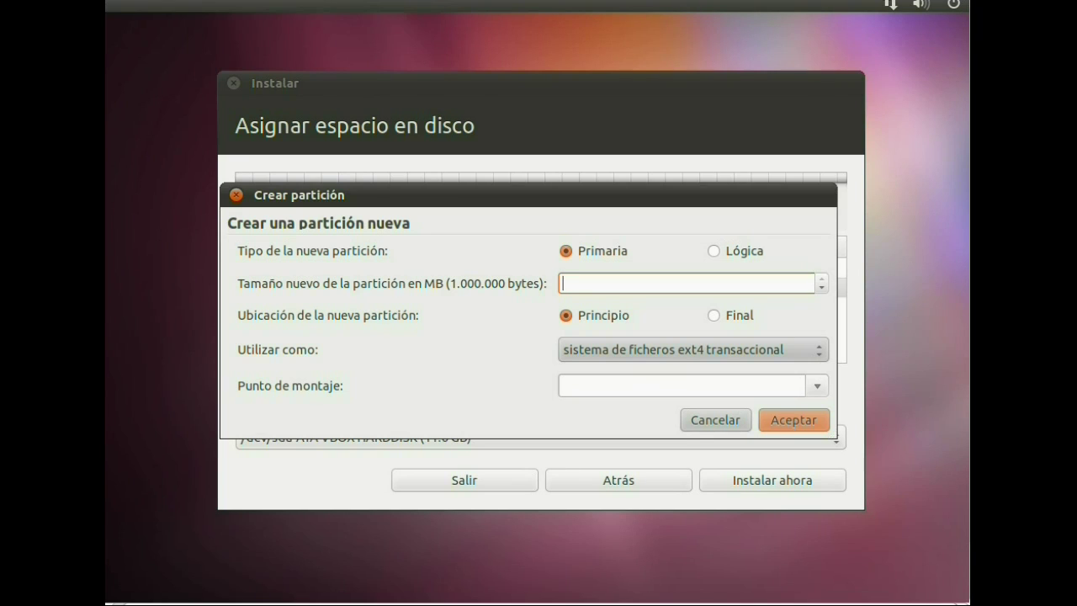
{"action": "type", "text": "80"}
{"action": "type", "text": "00"}
{"action": "left_click", "coordinate": [665, 345]}
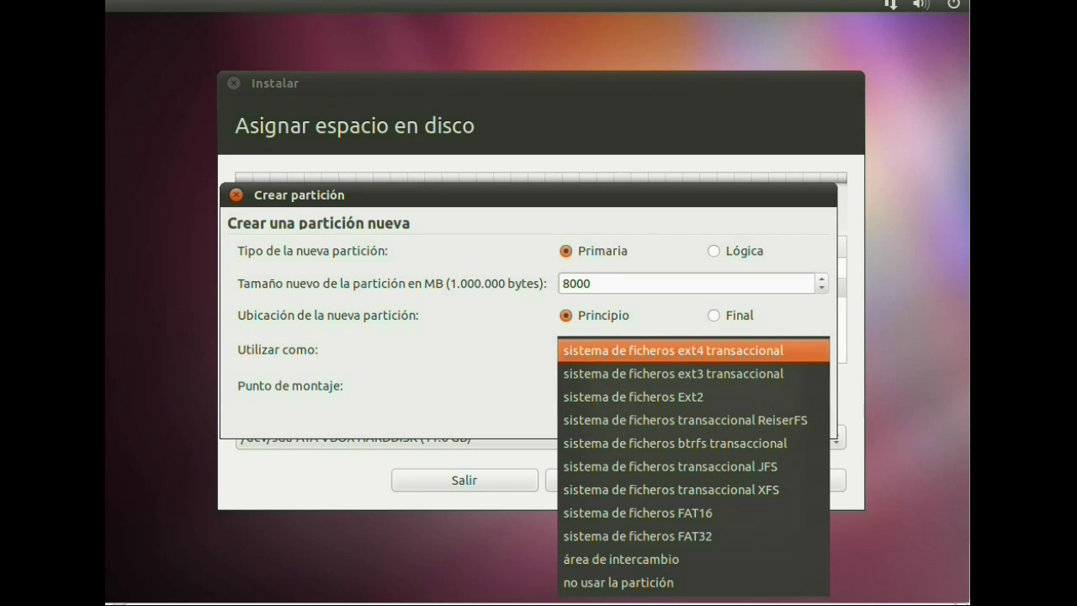
{"action": "left_click", "coordinate": [679, 351]}
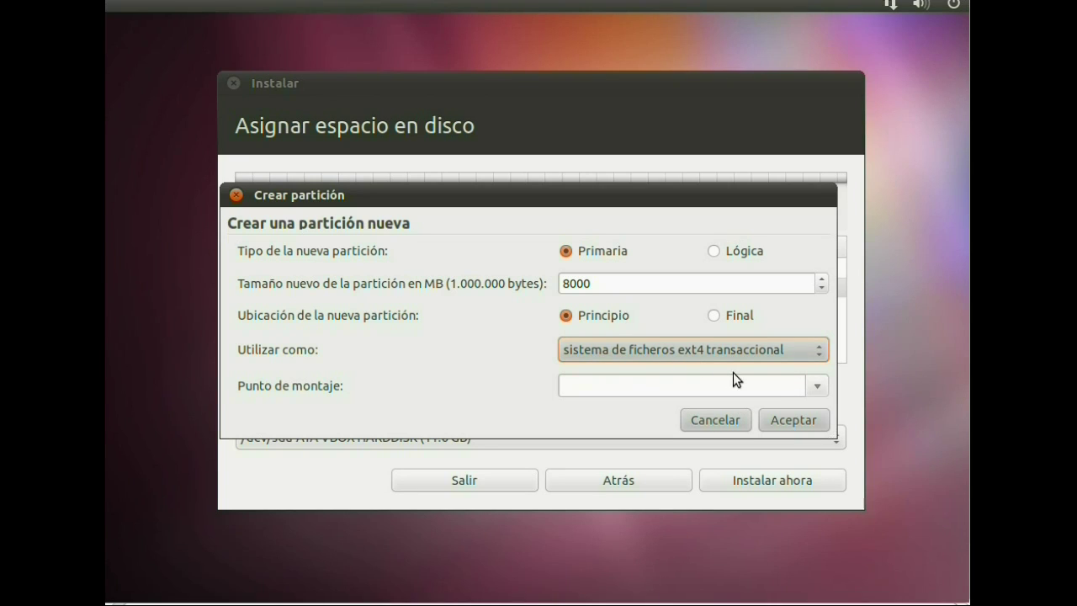
{"action": "left_click", "coordinate": [817, 385]}
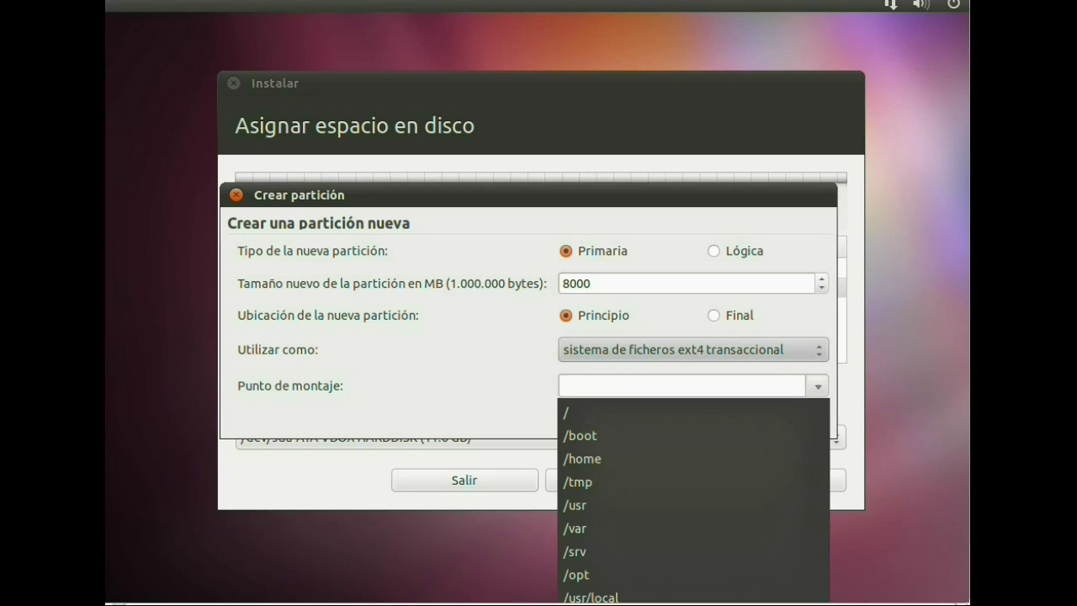
{"action": "left_click", "coordinate": [751, 411]}
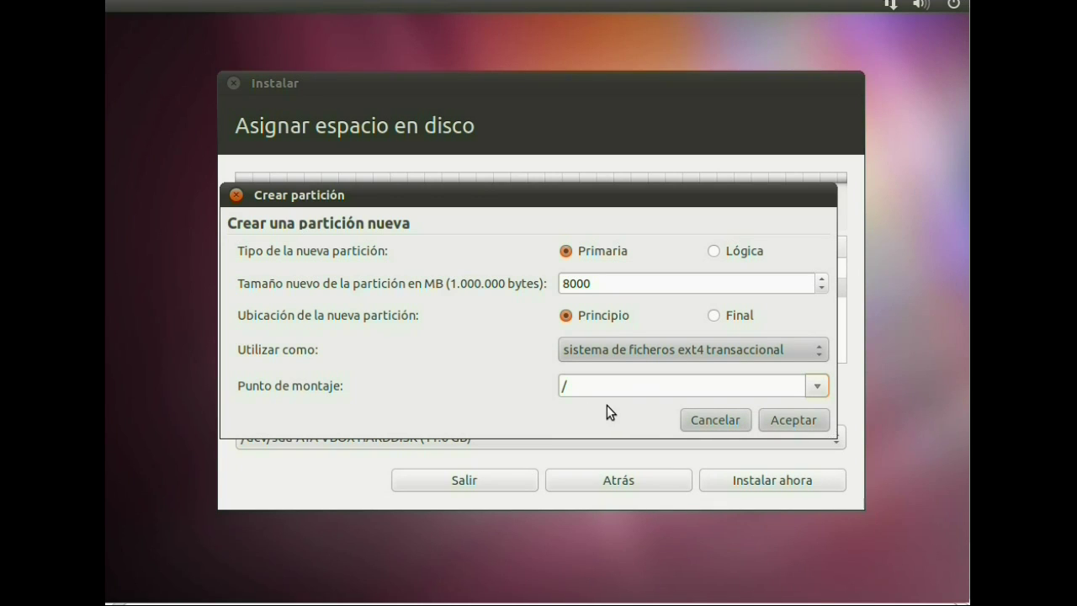
{"action": "left_click", "coordinate": [774, 419]}
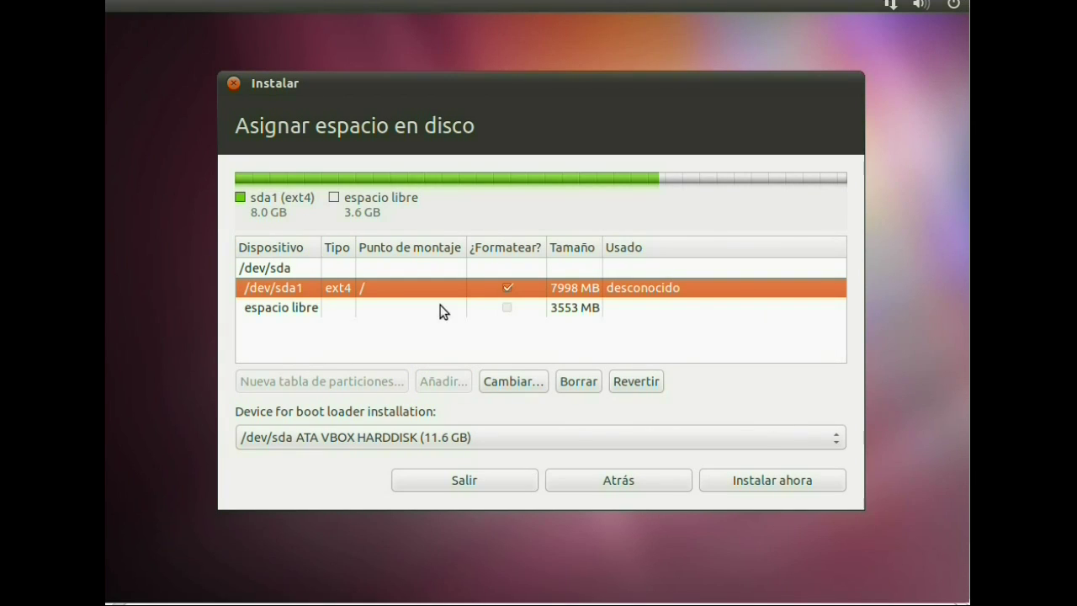
- Add a 2000 MB primary partition mounted at /home in the remaining 3553 MB
{"action": "left_click", "coordinate": [503, 313]}
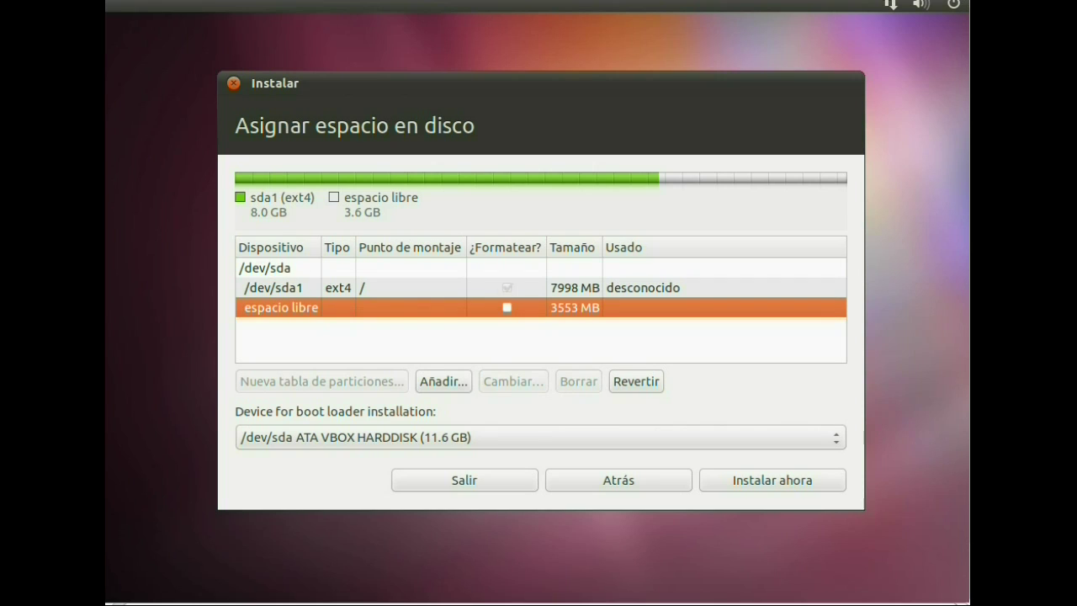
{"action": "left_click", "coordinate": [455, 377]}
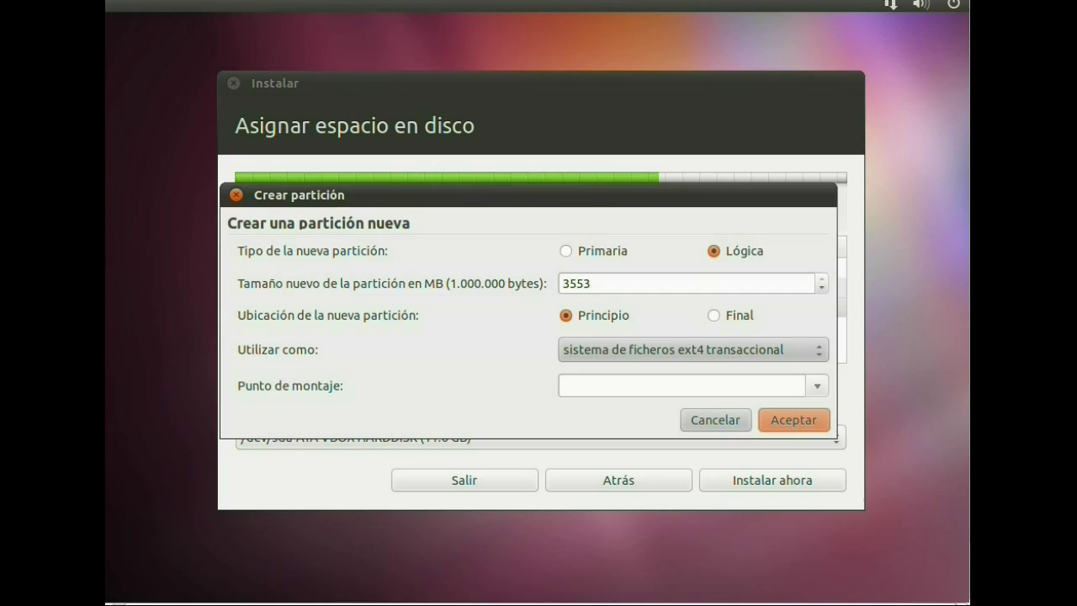
{"action": "left_click", "coordinate": [607, 291]}
{"action": "key", "text": "BackSpace"}
{"action": "key", "text": "BackSpace"}
{"action": "key", "text": "BackSpace"}
{"action": "key", "text": "BackSpace"}
{"action": "type", "text": "2000"}
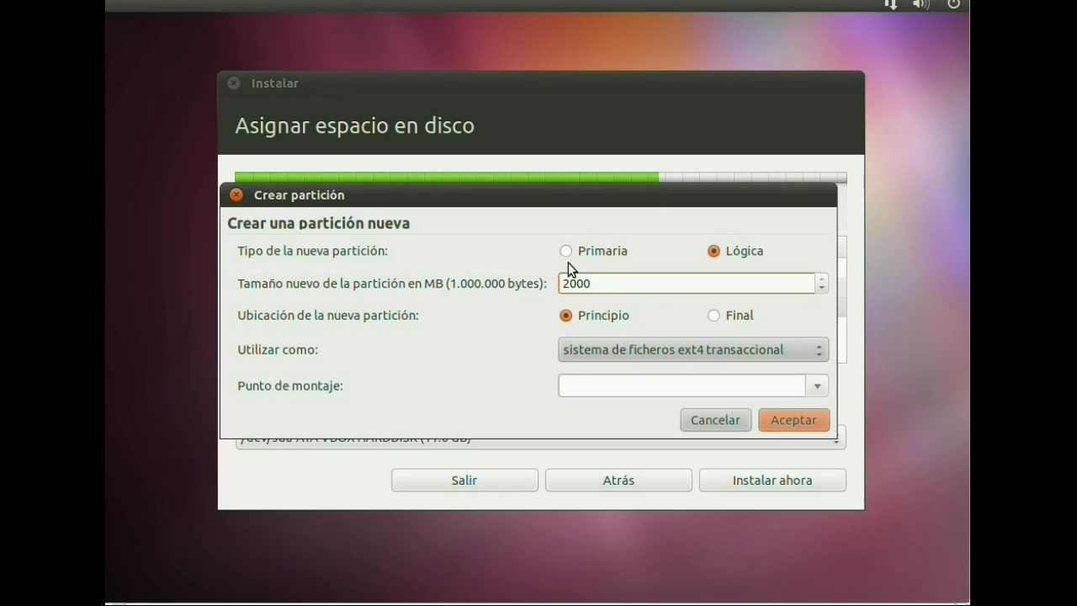
{"action": "left_click", "coordinate": [566, 251]}
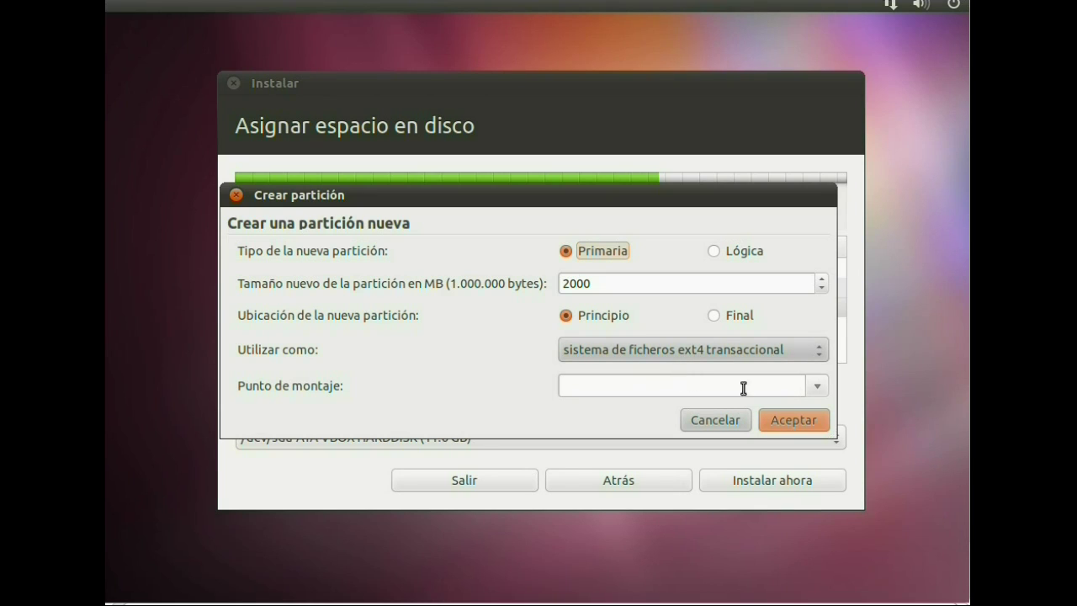
{"action": "left_click", "coordinate": [820, 387]}
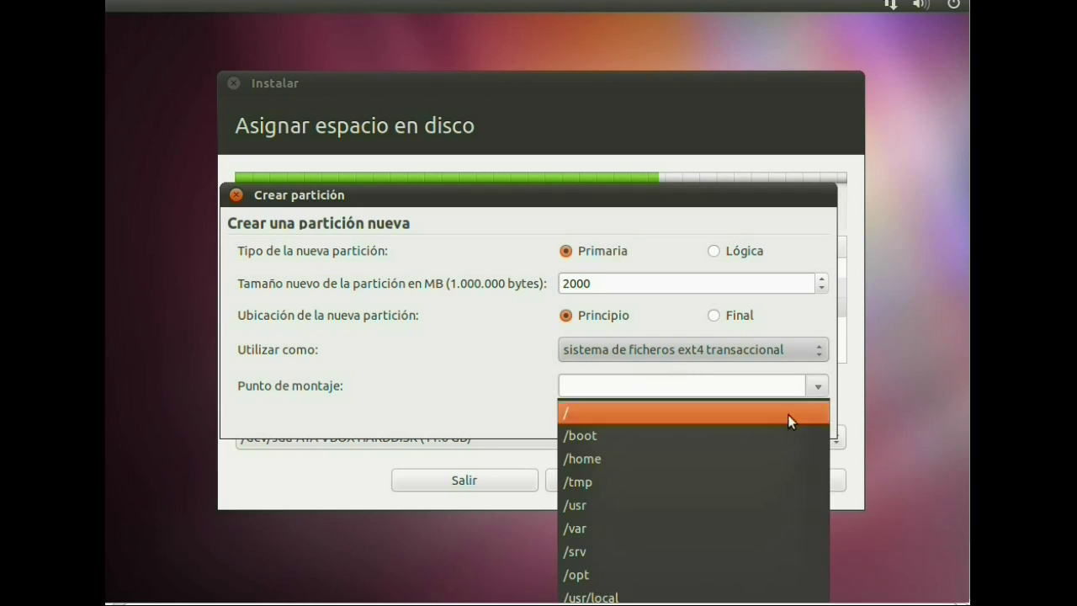
{"action": "left_click", "coordinate": [728, 460]}
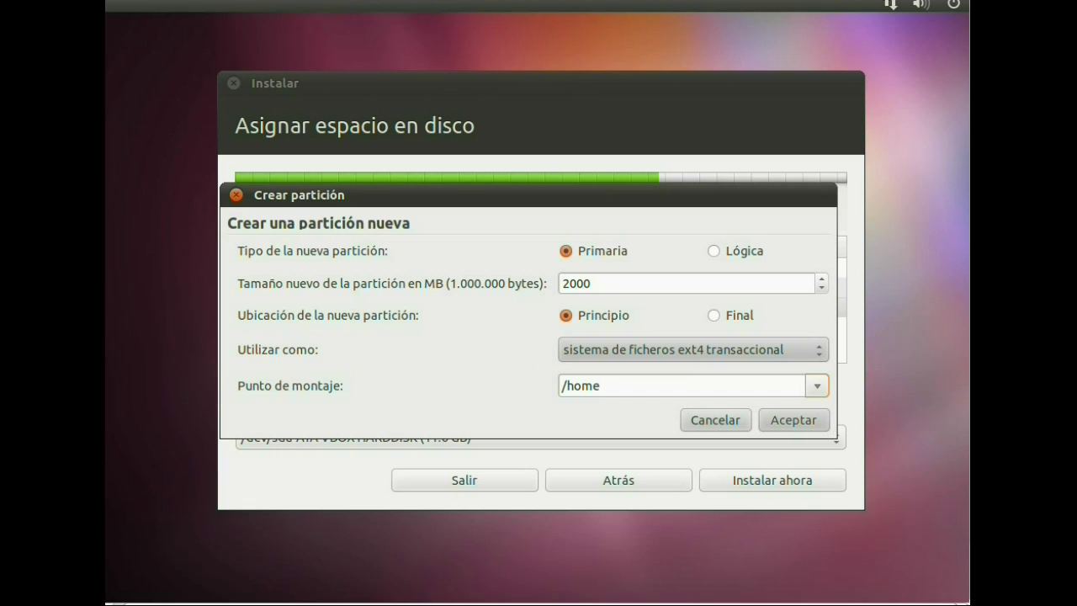
{"action": "left_click", "coordinate": [774, 419]}
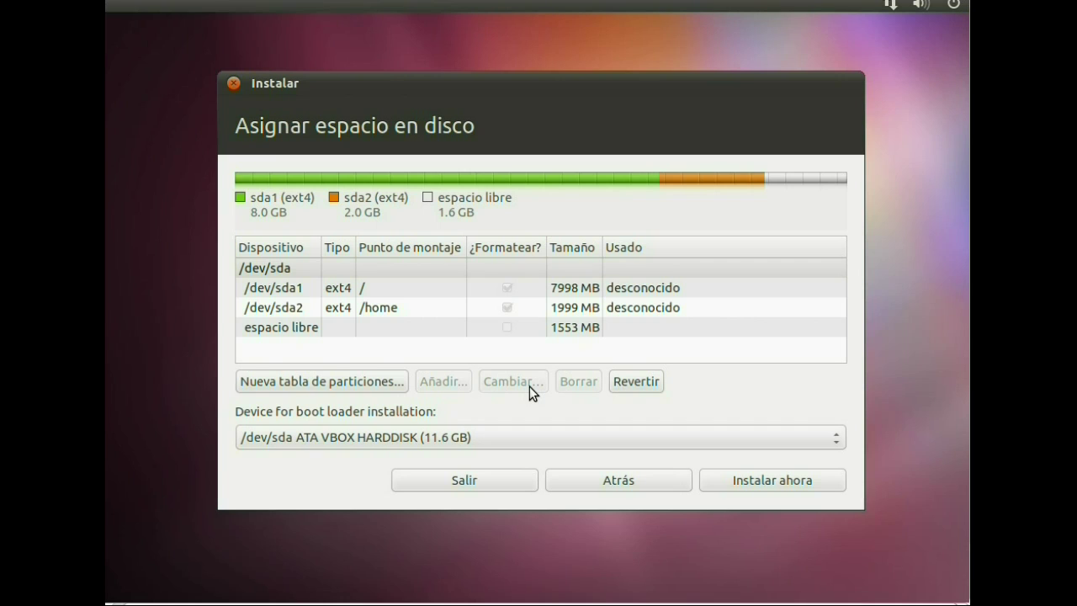
- Create a primary swap partition (área de intercambio) from the remaining 1553 MB of free space
{"action": "left_click", "coordinate": [506, 329]}
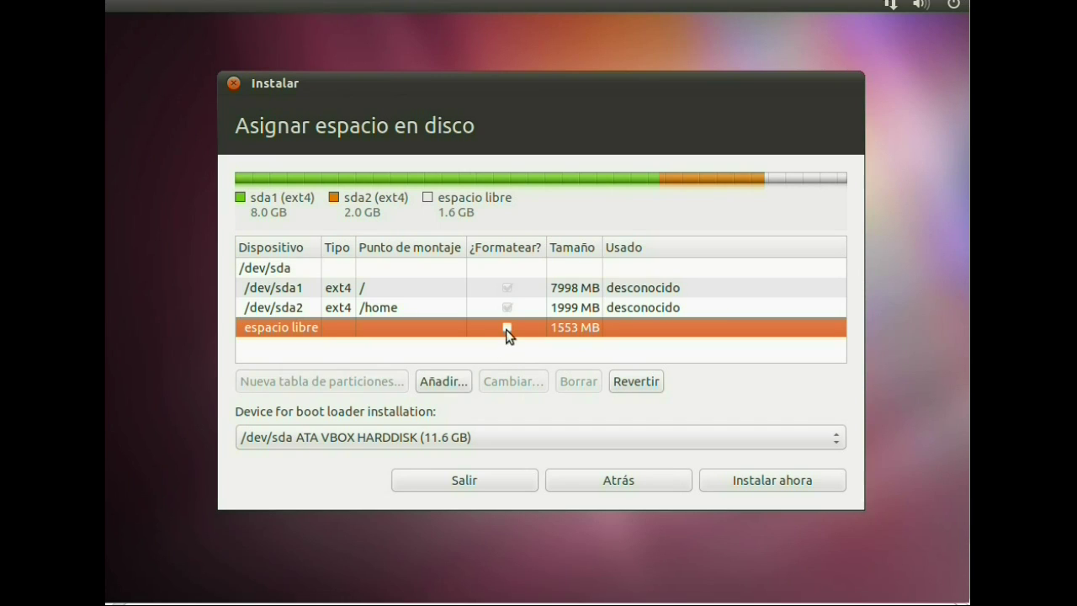
{"action": "left_click", "coordinate": [444, 381]}
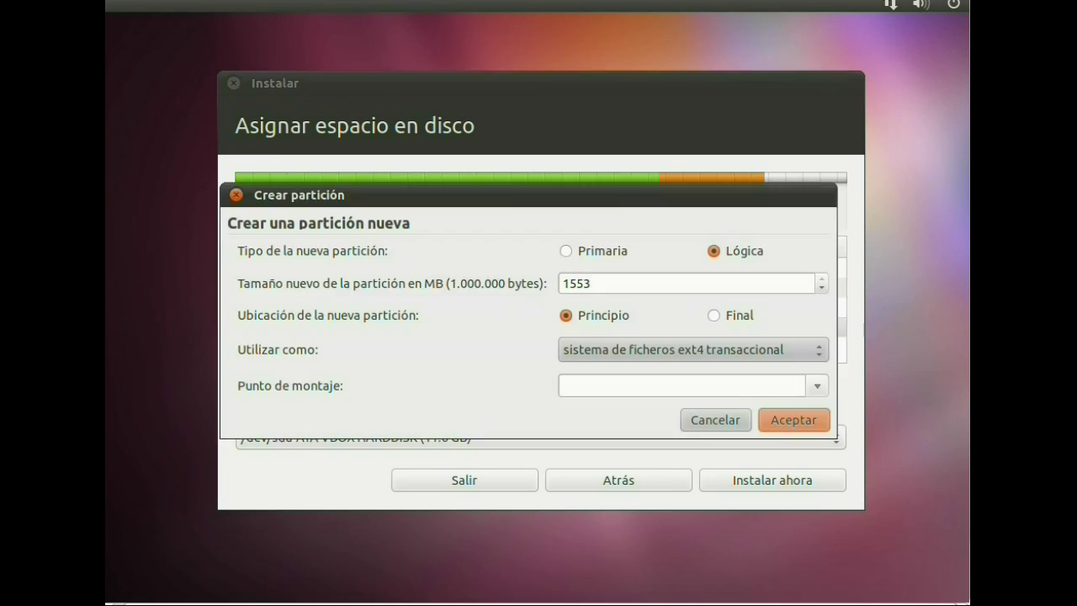
{"action": "left_click", "coordinate": [574, 258]}
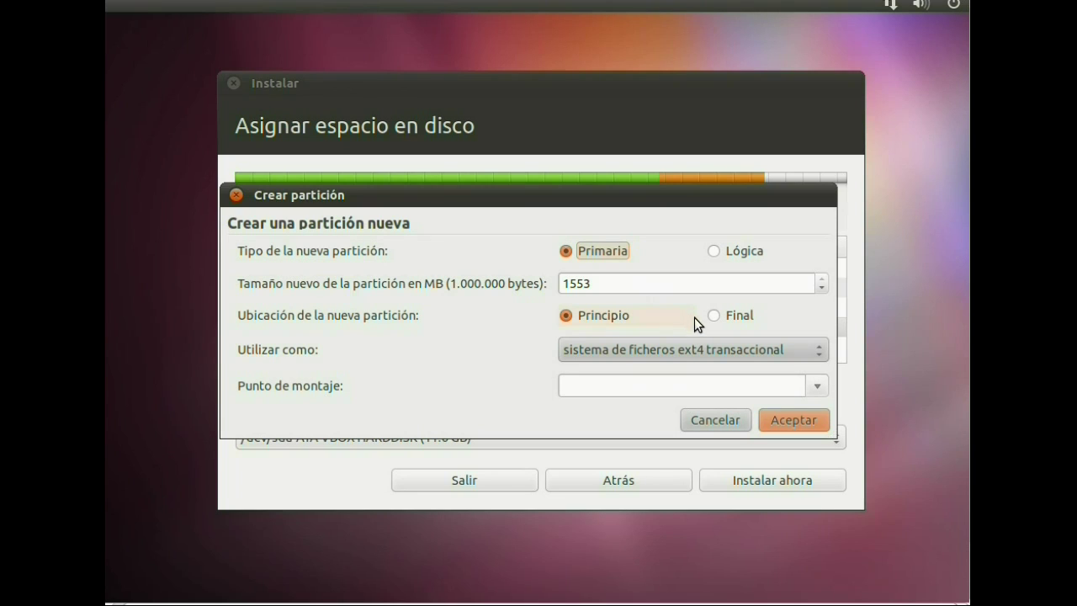
{"action": "left_click", "coordinate": [722, 346]}
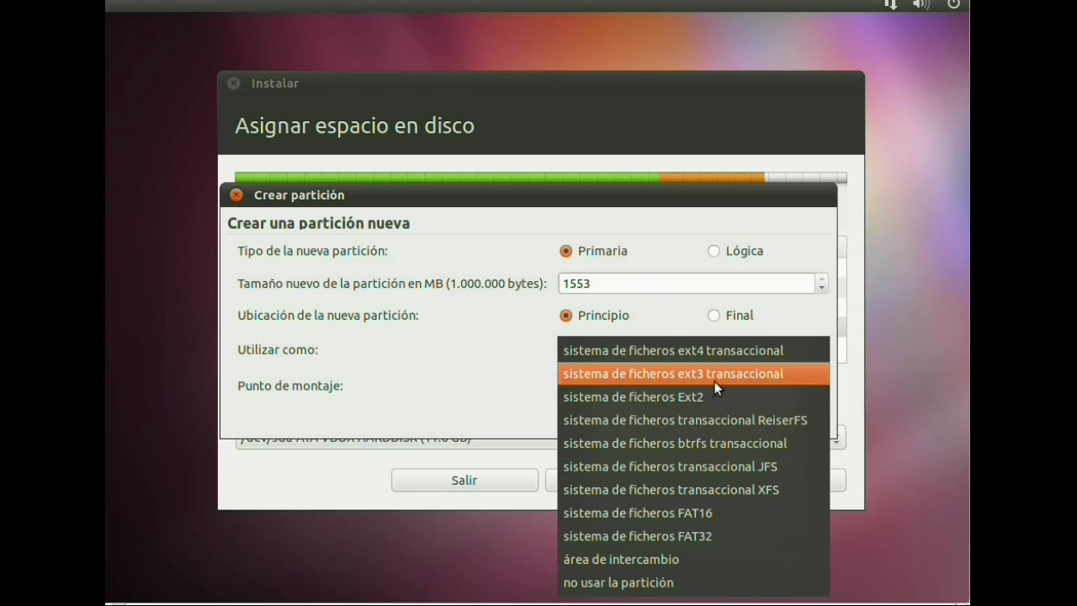
{"action": "left_click", "coordinate": [674, 553]}
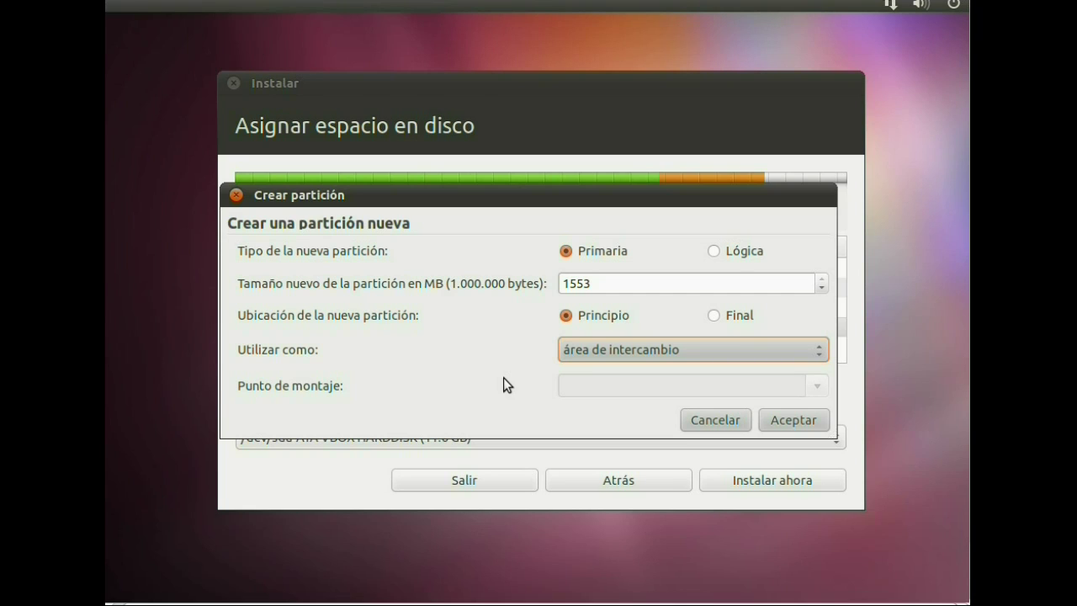
{"action": "left_click", "coordinate": [776, 419]}
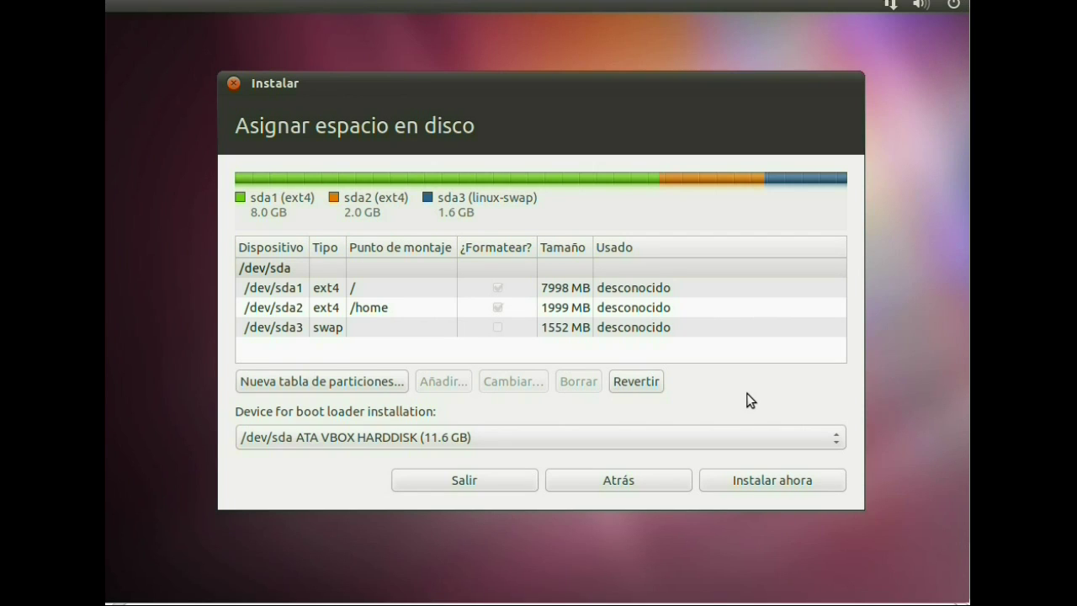
- Start the installation with this layout and set the location to Ciudad de México
{"action": "left_click", "coordinate": [766, 483]}
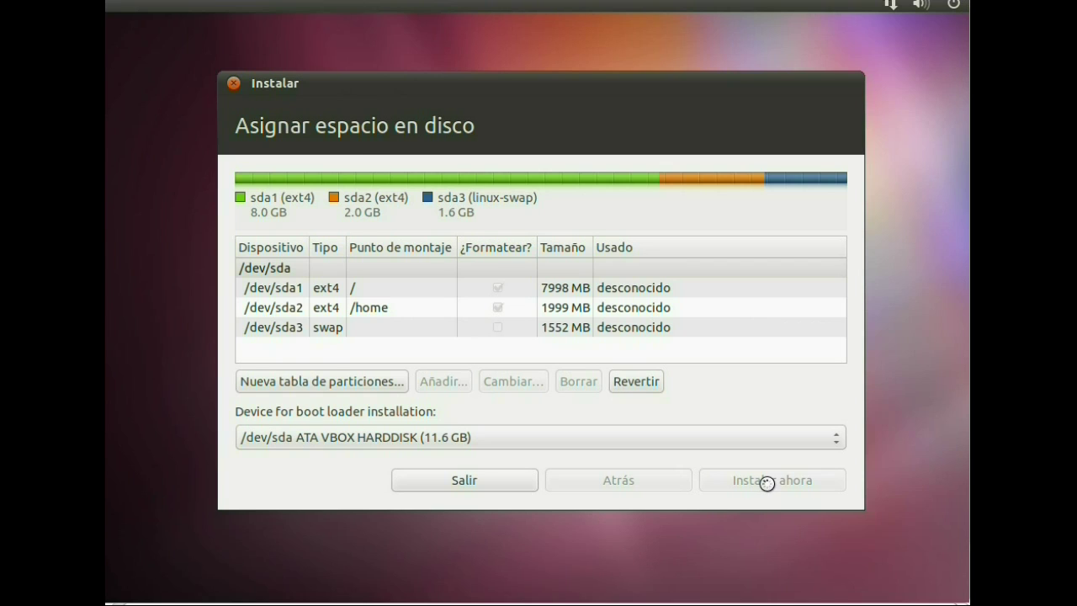
{"action": "type", "text": "iudad de "}
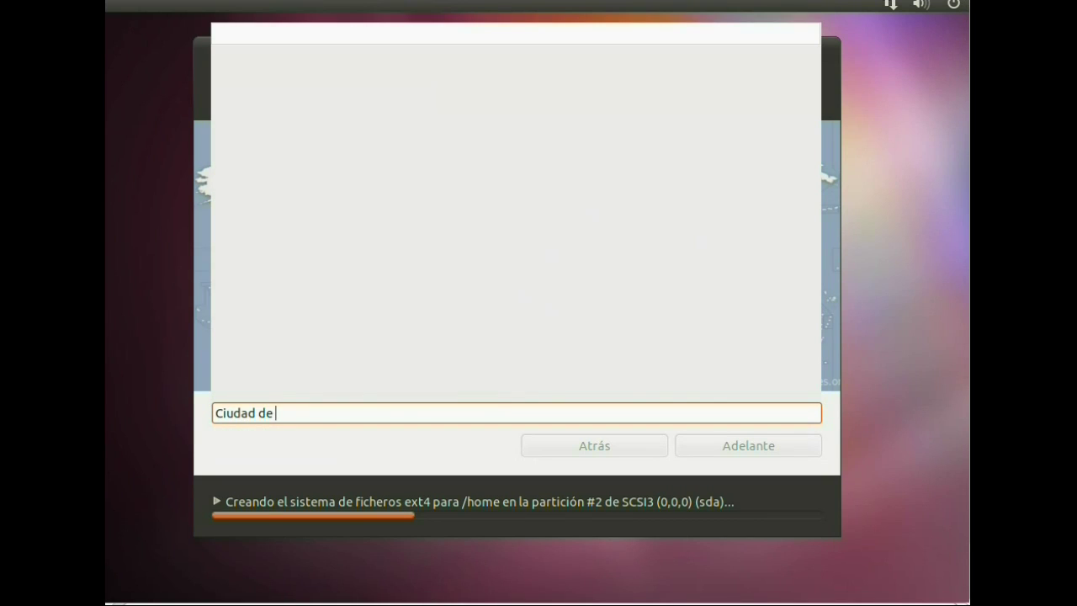
{"action": "type", "text": "m"}
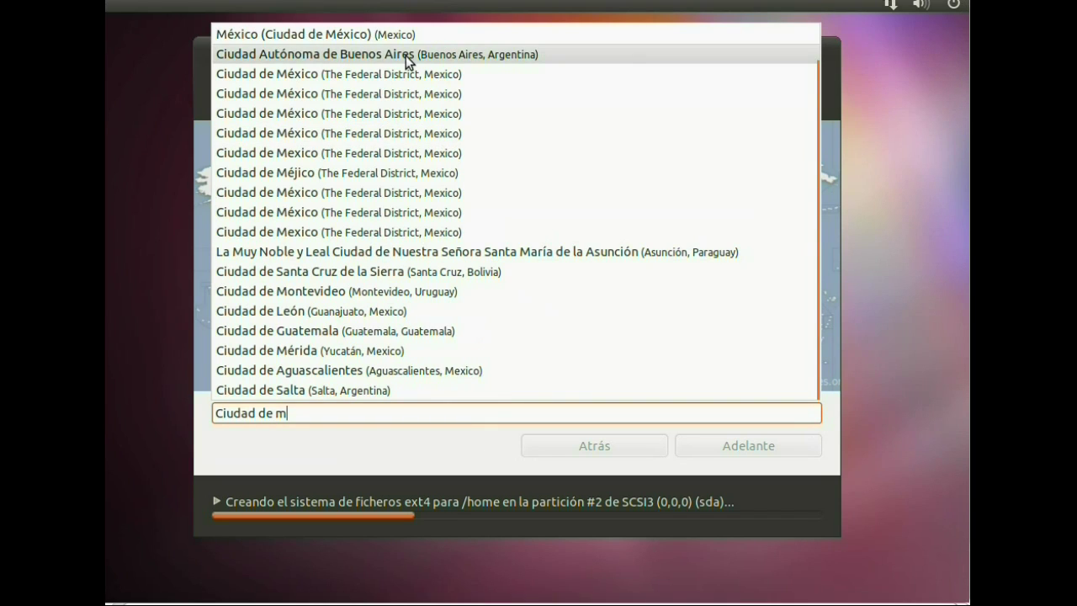
{"action": "left_click", "coordinate": [409, 74]}
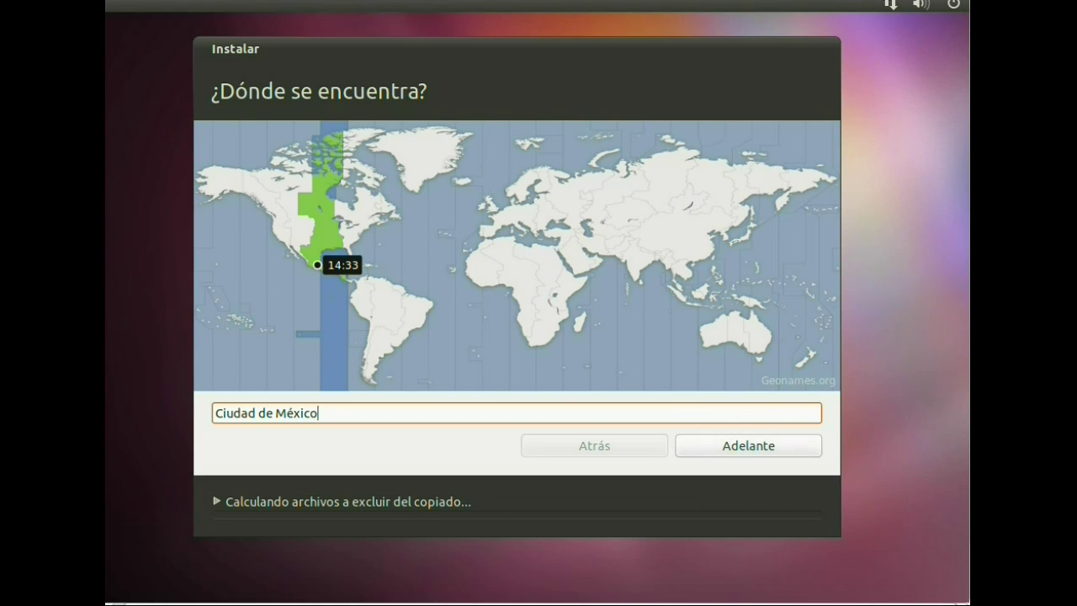
{"action": "left_click", "coordinate": [747, 441]}
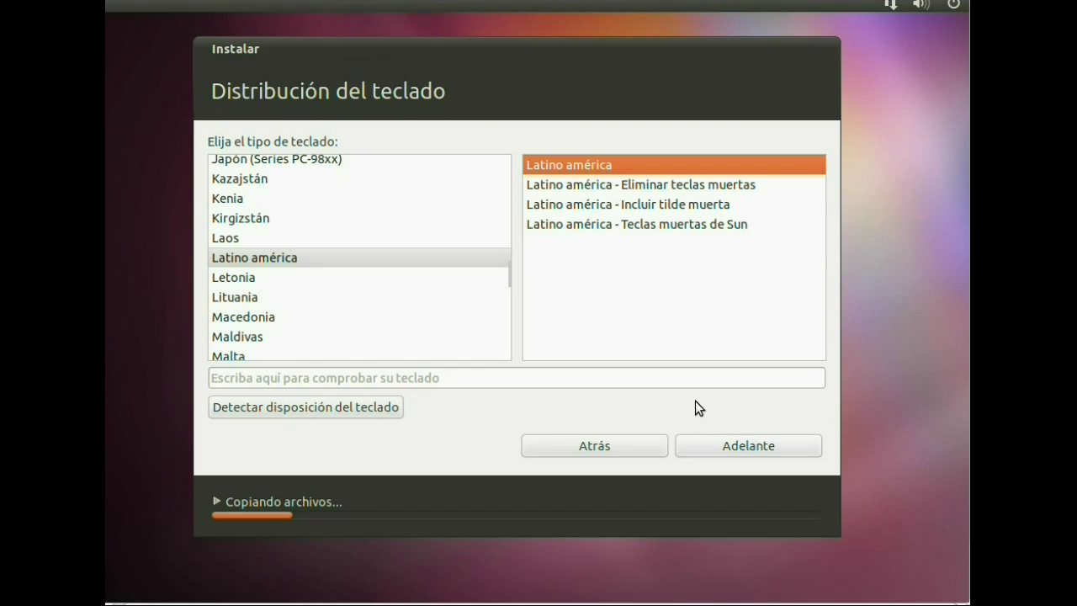
- Keep the Latino américa keyboard layout and continue to the user account step
{"action": "left_click", "coordinate": [726, 435]}
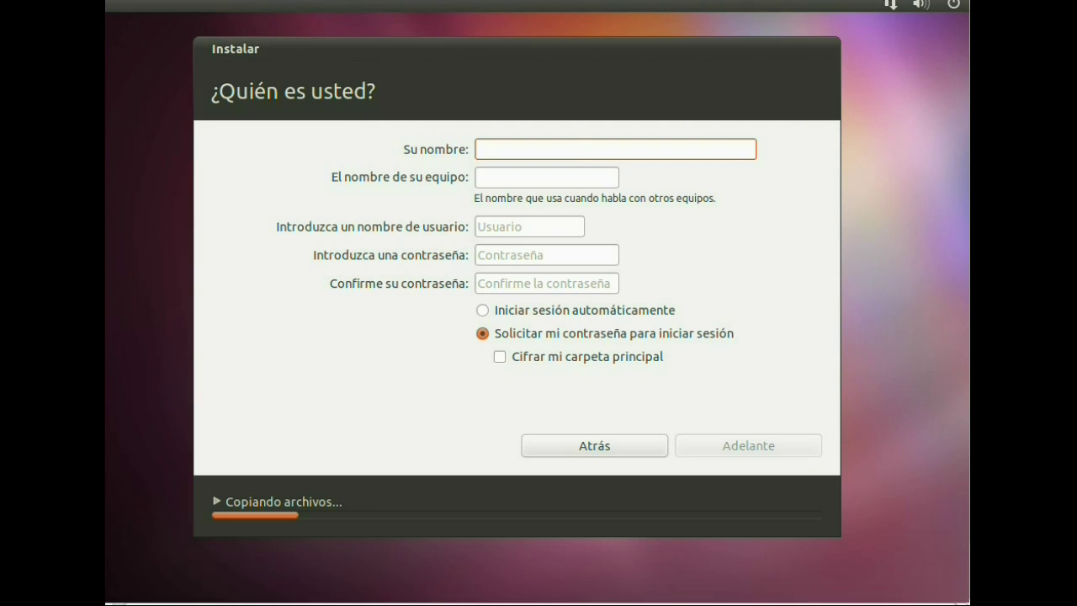
- Enter the user's name in Su nombre and shorten the computer name
{"action": "type", "text": "ame"}
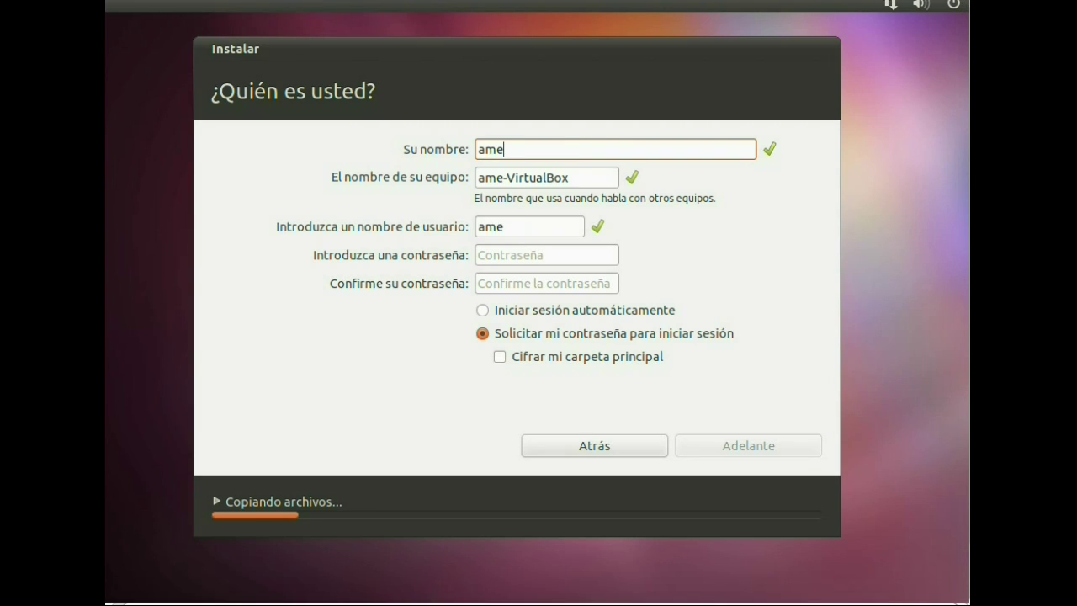
{"action": "type", "text": "t"}
{"action": "key", "text": "Tab"}
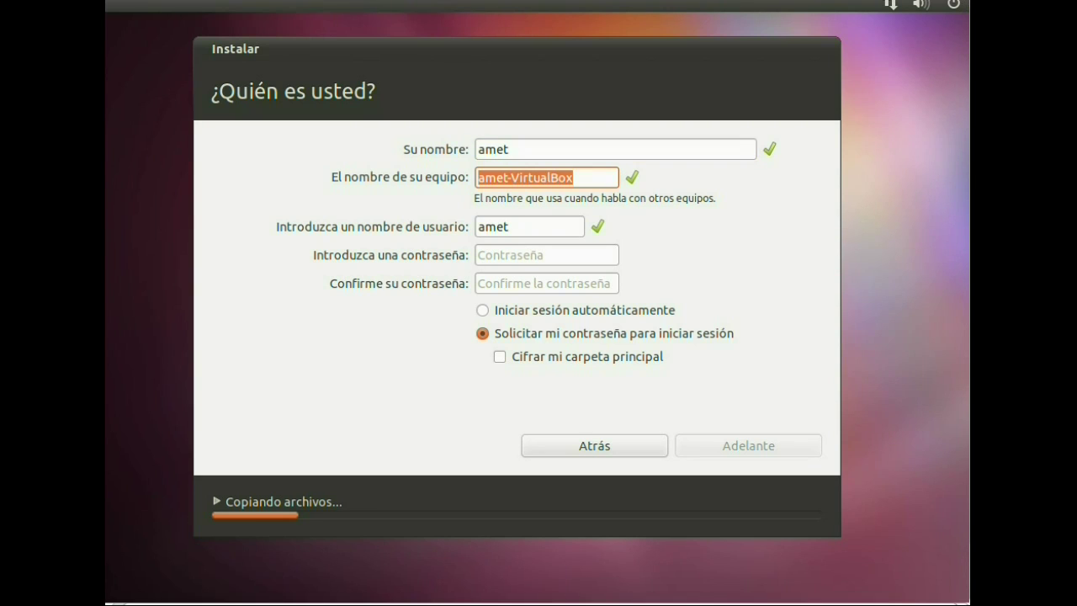
{"action": "left_click", "coordinate": [605, 184]}
{"action": "key", "text": "BackSpace"}
{"action": "key", "text": "BackSpace"}
{"action": "key", "text": "BackSpace"}
{"action": "key", "text": "BackSpace"}
{"action": "key", "text": "BackSpace"}
{"action": "key", "text": "BackSpace"}
{"action": "key", "text": "BackSpace"}
{"action": "key", "text": "BackSpace"}
{"action": "key", "text": "BackSpace"}
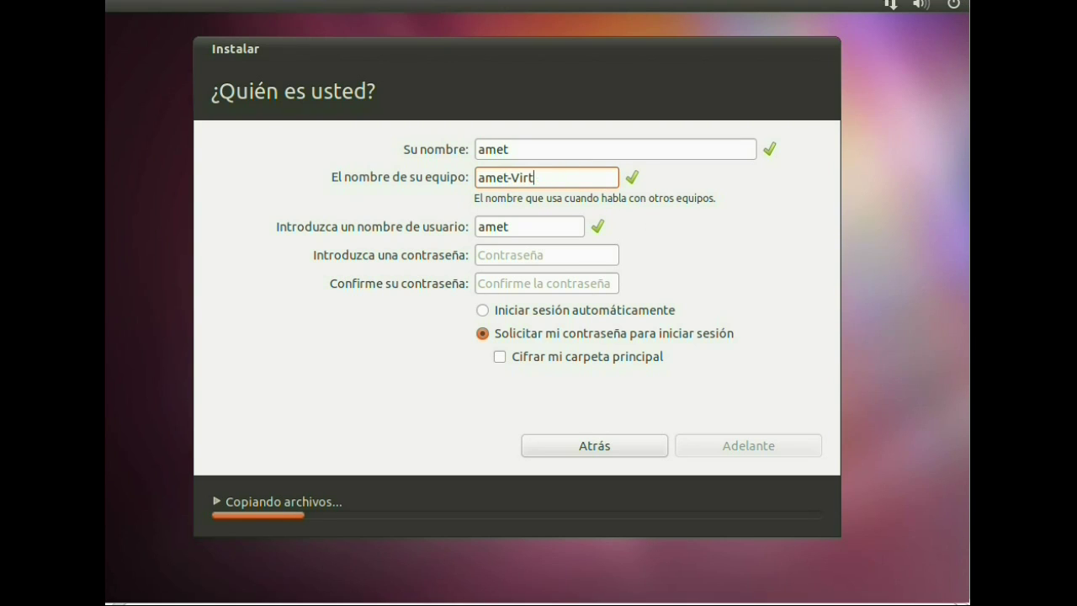
{"action": "key", "text": "BackSpace"}
{"action": "key", "text": "BackSpace"}
{"action": "key", "text": "BackSpace"}
{"action": "type", "text": "t"}
- Enter and confirm the account password, then continue so the installation completes
{"action": "left_click", "coordinate": [573, 252]}
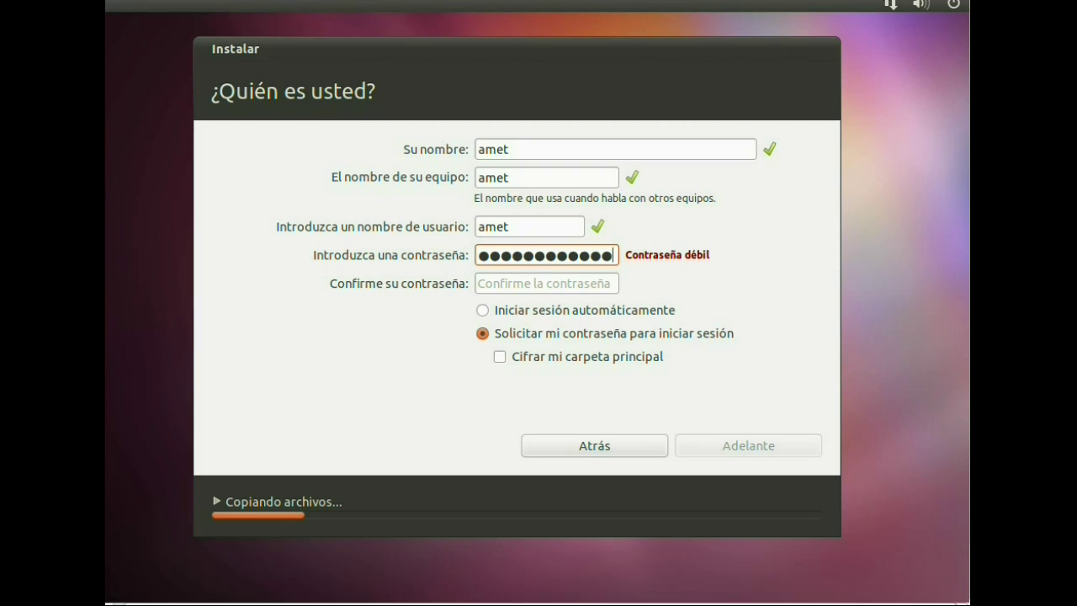
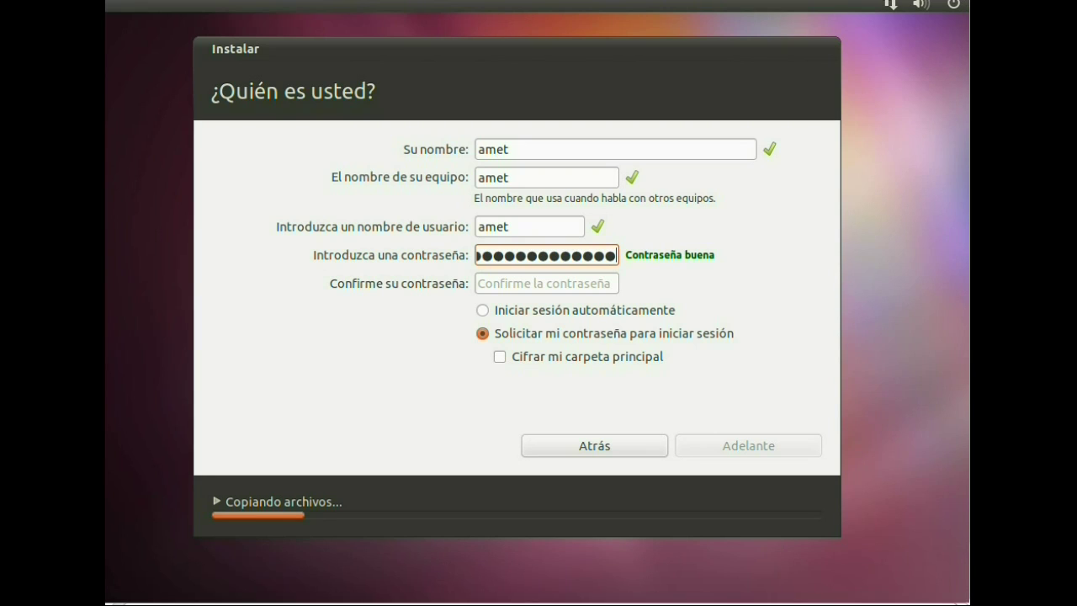
{"action": "left_click", "coordinate": [547, 283]}
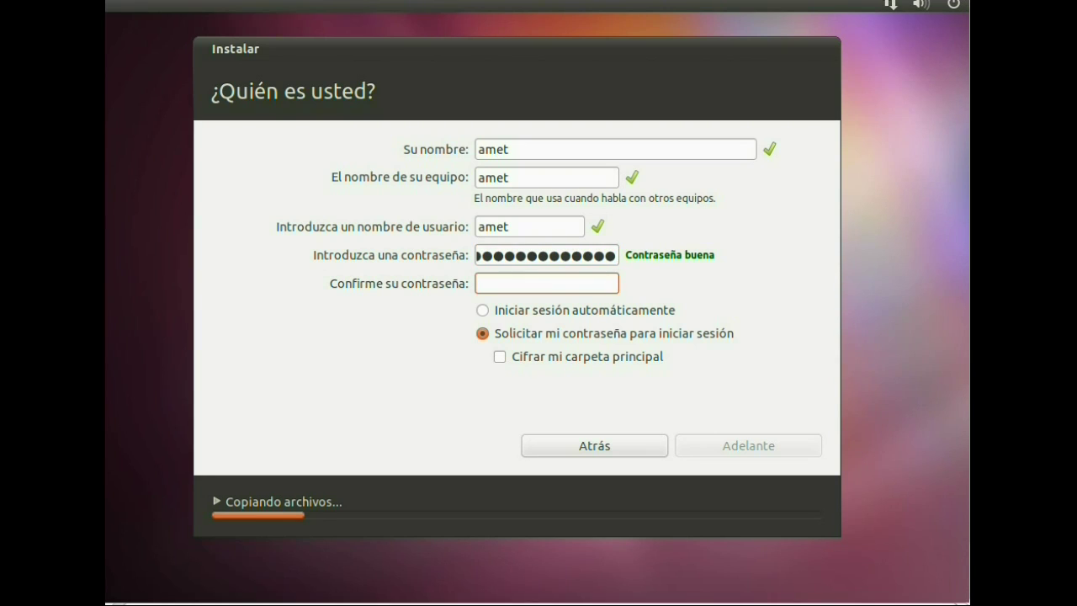
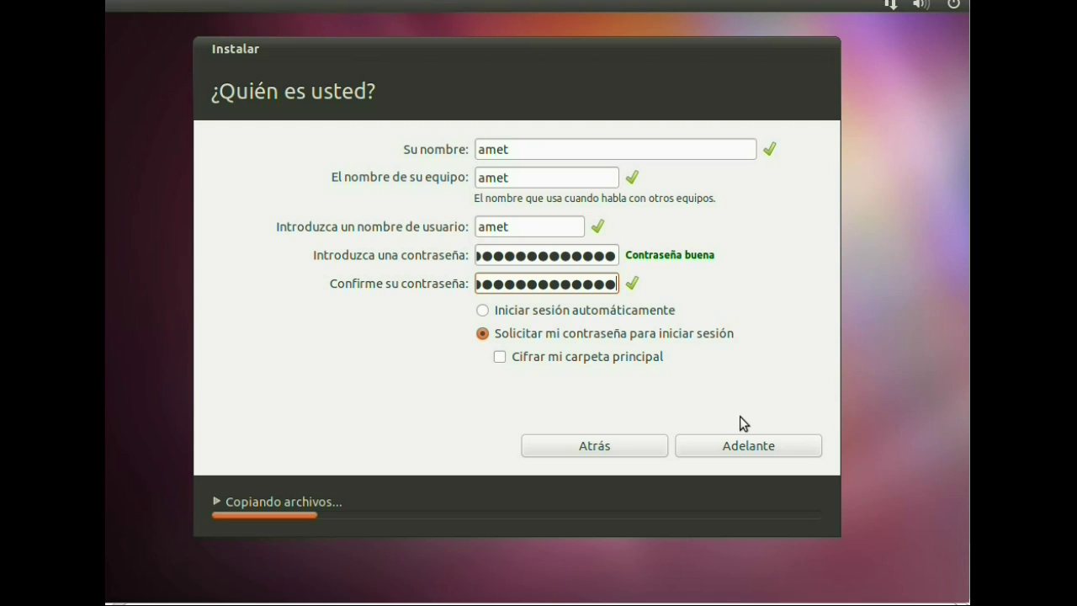
{"action": "left_click", "coordinate": [736, 445]}
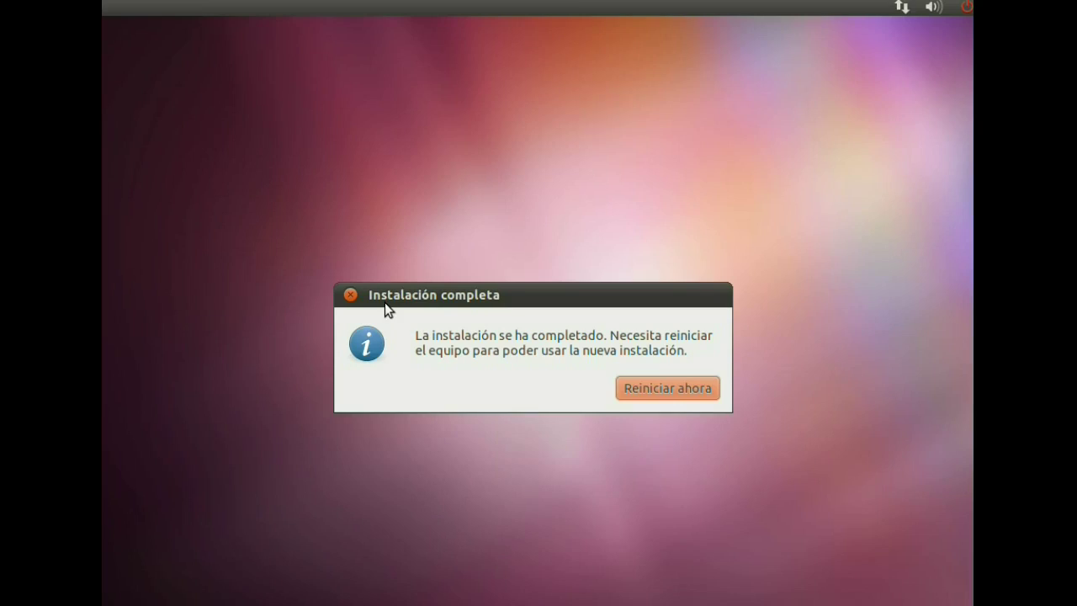
- Restart the computer from the Instalación completa dialog with Reiniciar ahora
{"action": "left_click_drag", "start_coordinate": [413, 297], "coordinate": [434, 183]}
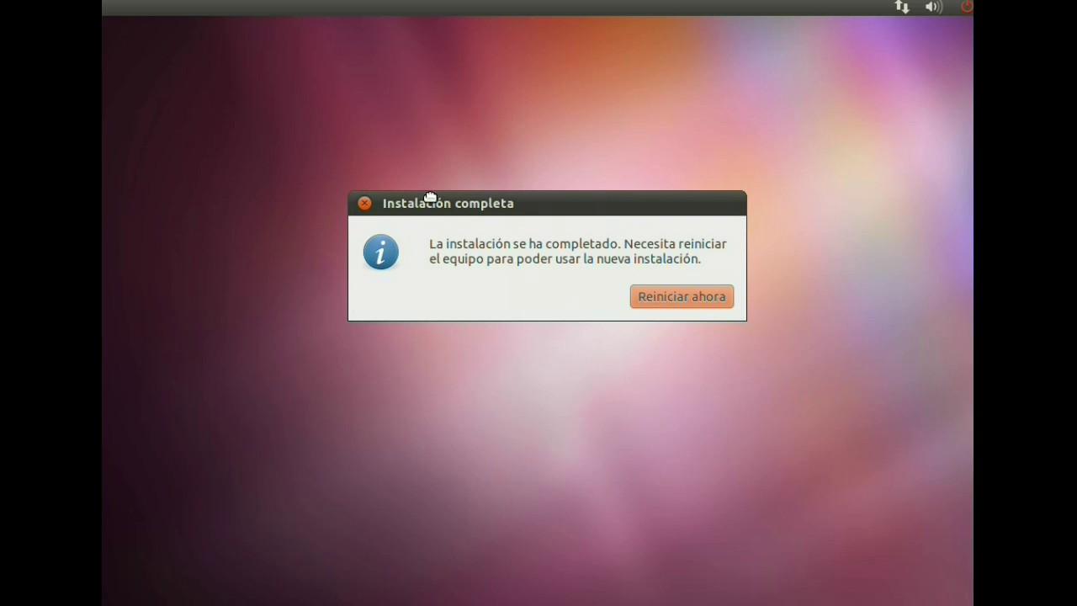
{"action": "left_click_drag", "start_coordinate": [427, 205], "coordinate": [428, 203]}
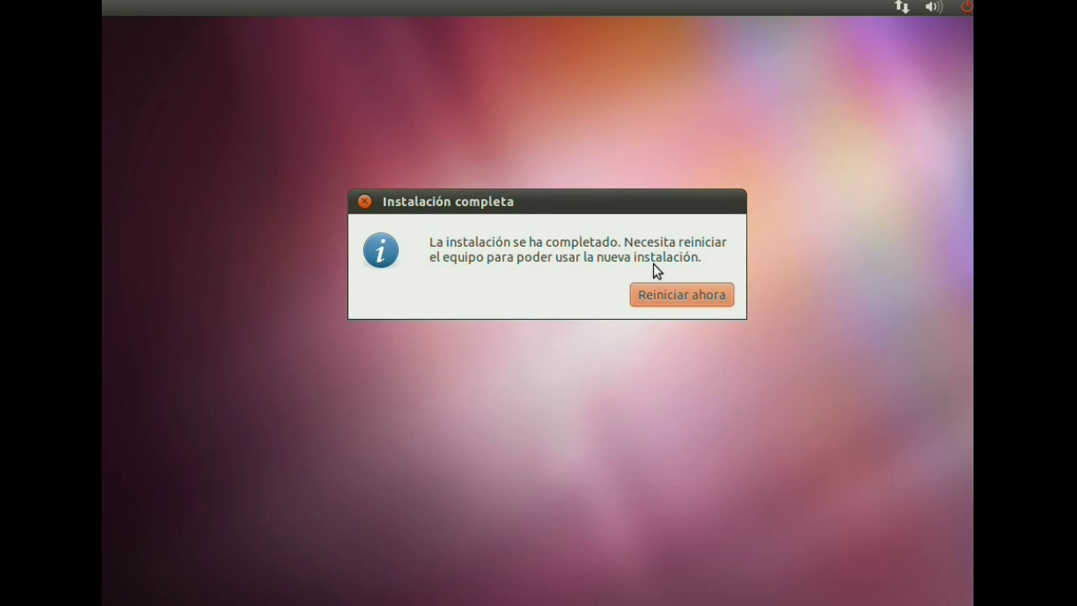
{"action": "left_click", "coordinate": [667, 282]}
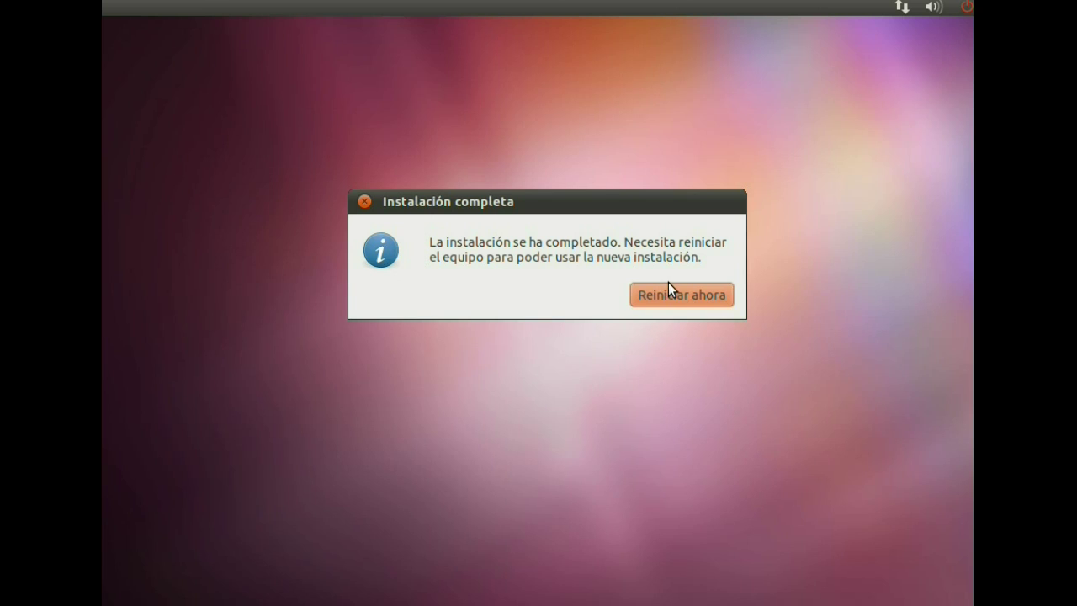